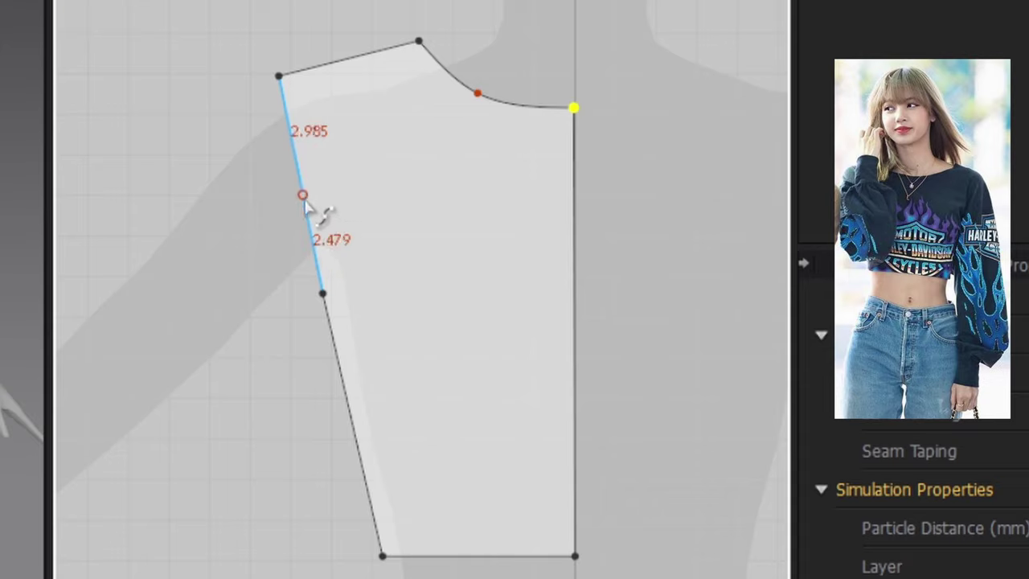
- Curve the bodice half's armhole edge inward to a length of about 6.01 and move the outer shoulder point in toward the neck
{"action": "left_click_drag", "start_coordinate": [308, 222], "coordinate": [343, 219]}
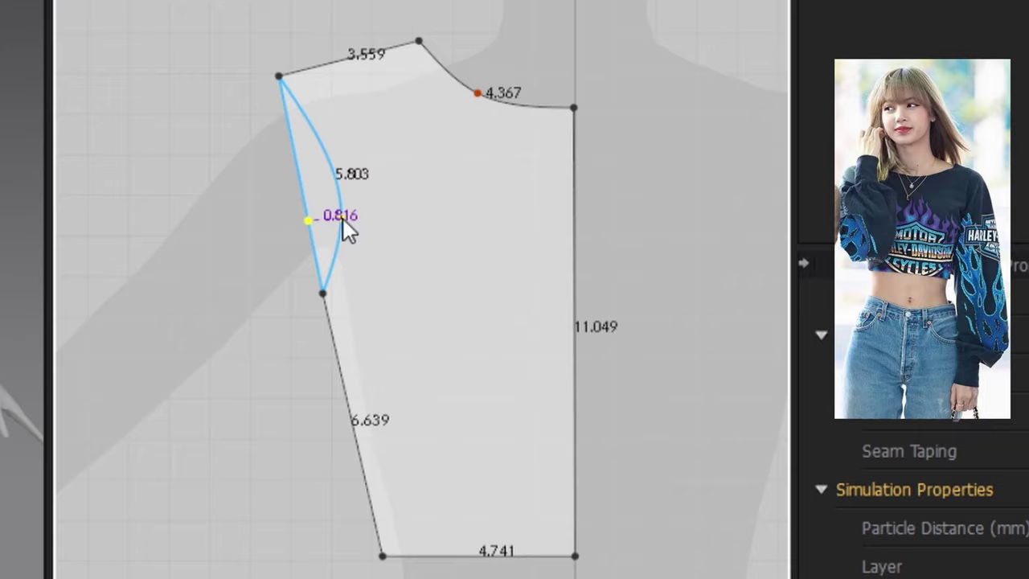
{"action": "left_click_drag", "start_coordinate": [343, 218], "coordinate": [351, 221]}
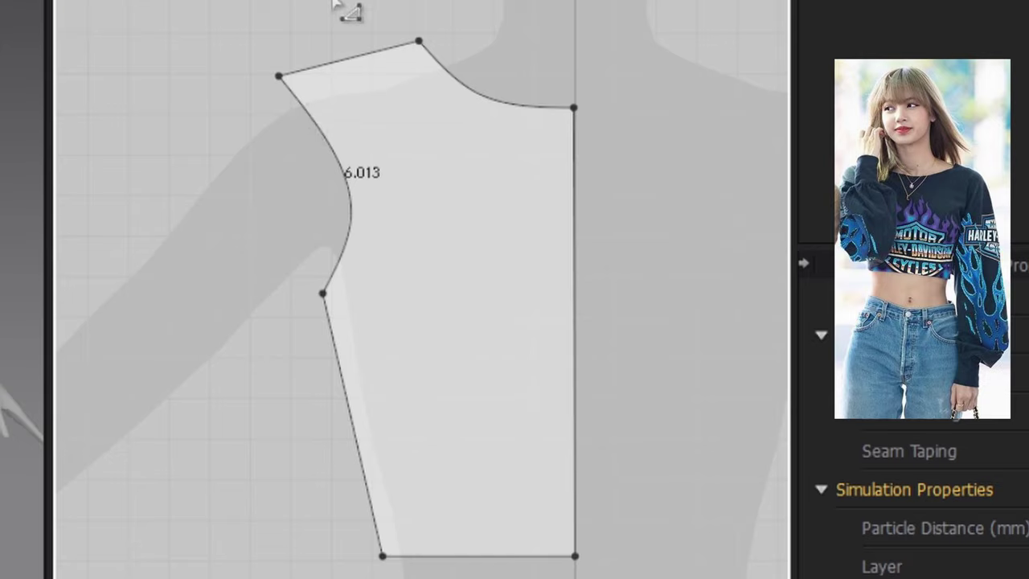
{"action": "left_click_drag", "start_coordinate": [274, 81], "coordinate": [316, 70]}
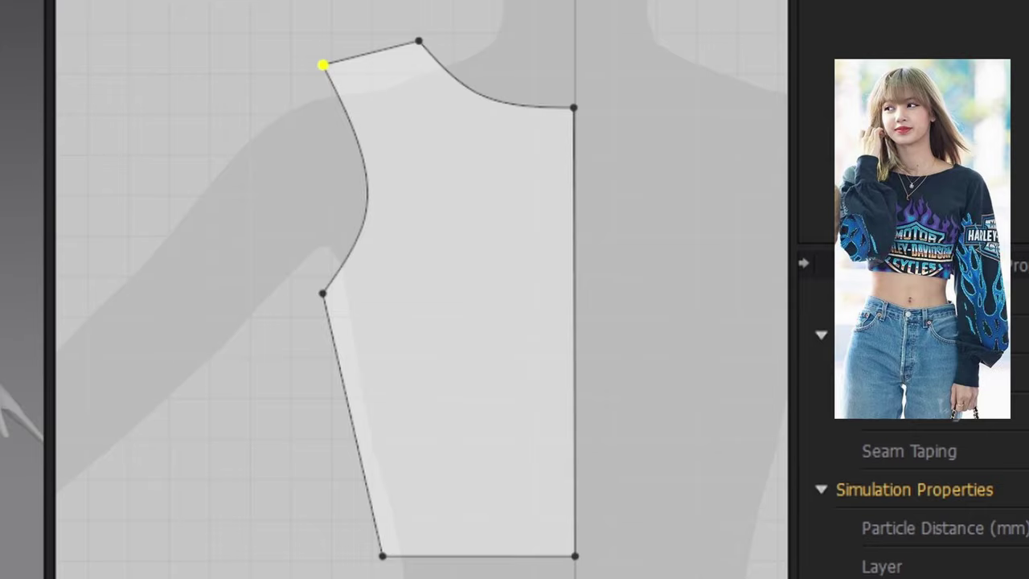
- Unfold the bodice half across its centre front line using Unfold Symmetric Editing (with Sewing)
{"action": "middle_click_drag", "start_coordinate": [259, 216], "coordinate": [99, 218]}
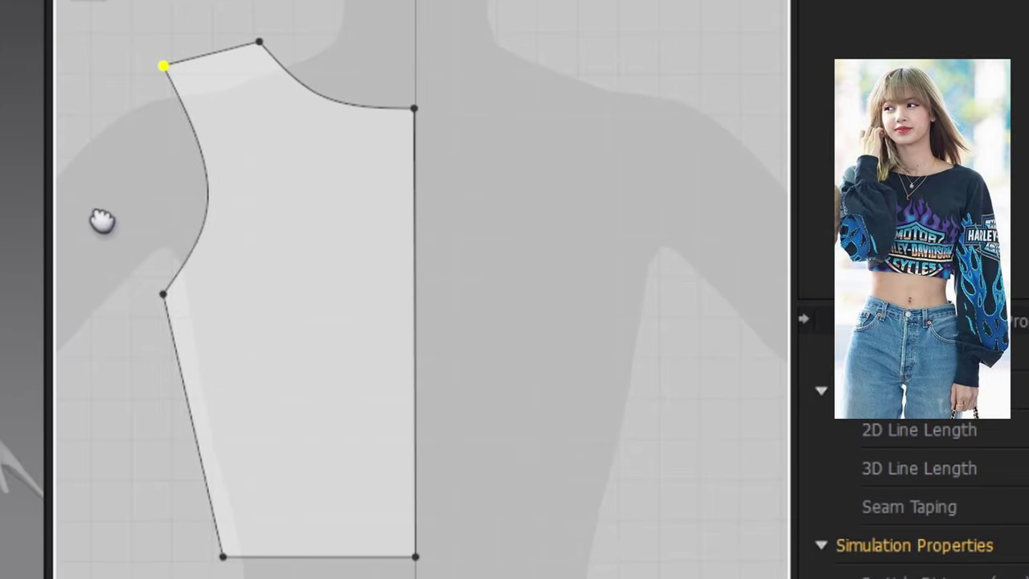
{"action": "left_click", "coordinate": [415, 309]}
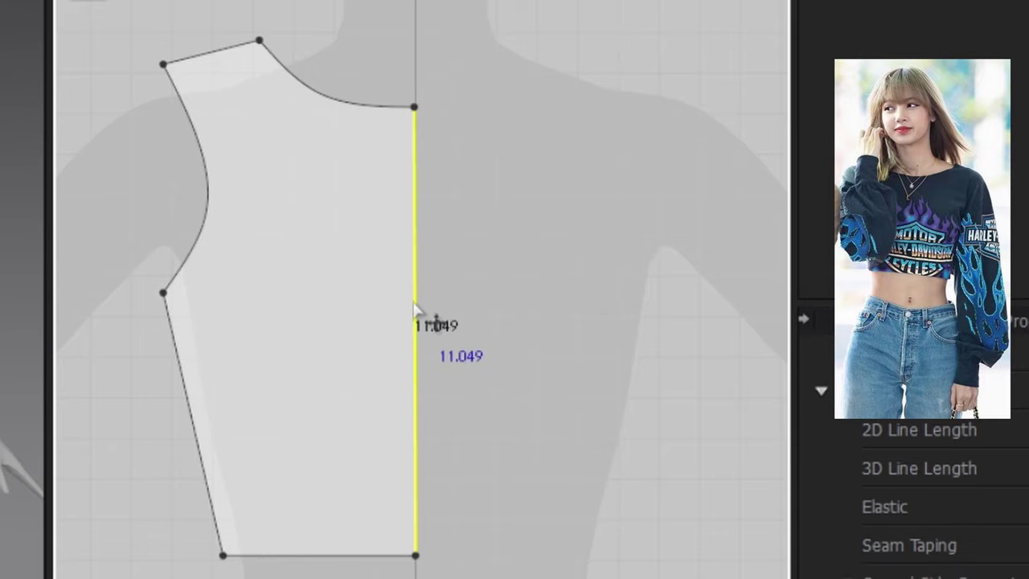
{"action": "right_click", "coordinate": [414, 305]}
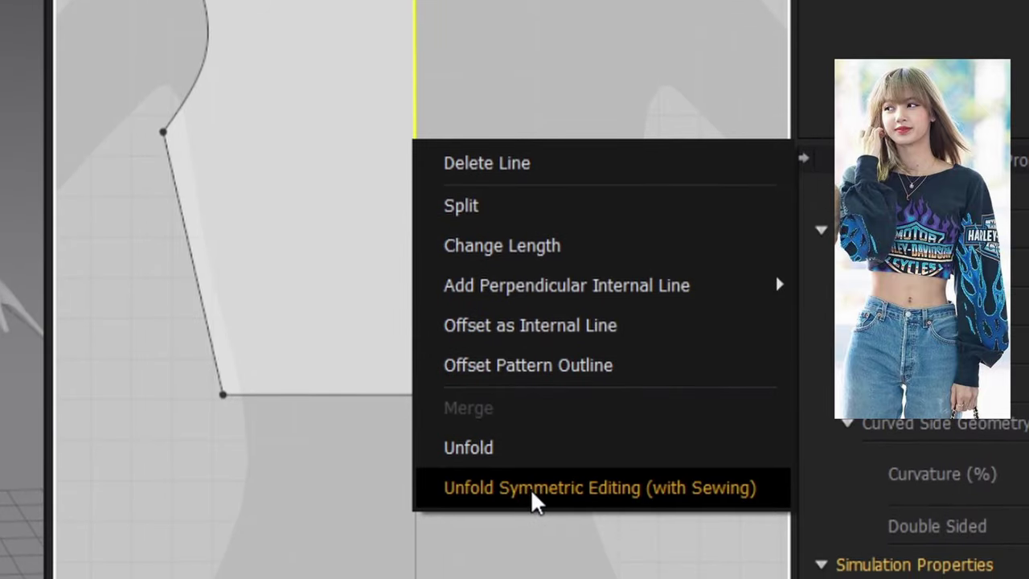
{"action": "left_click", "coordinate": [591, 488]}
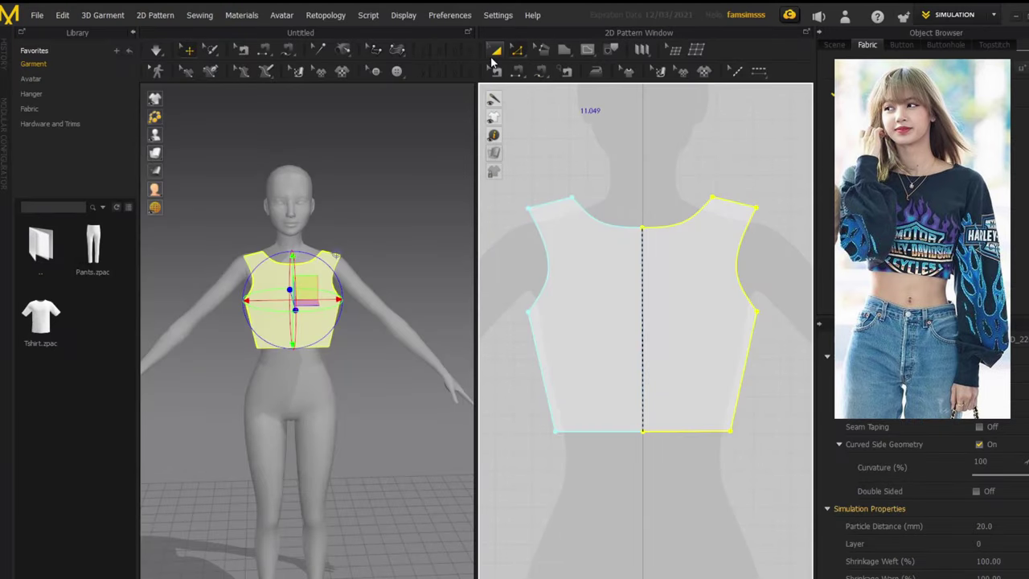
- Move the outer shoulder point of the symmetric bodice outward by about 0.65 with Edit Pattern
{"action": "left_click", "coordinate": [517, 50]}
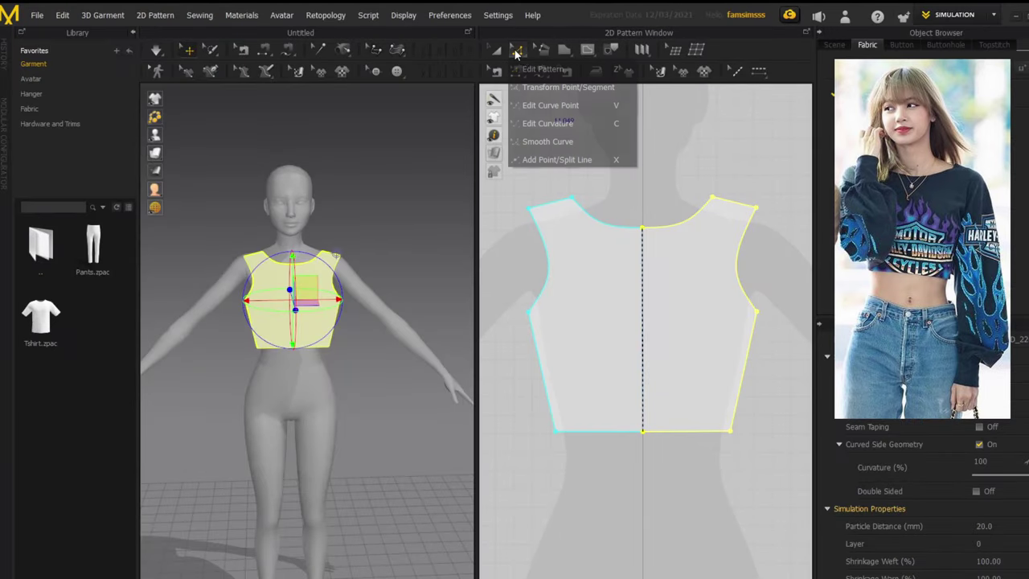
{"action": "left_click", "coordinate": [532, 72]}
{"action": "right_click_drag", "start_coordinate": [647, 419], "coordinate": [689, 301]}
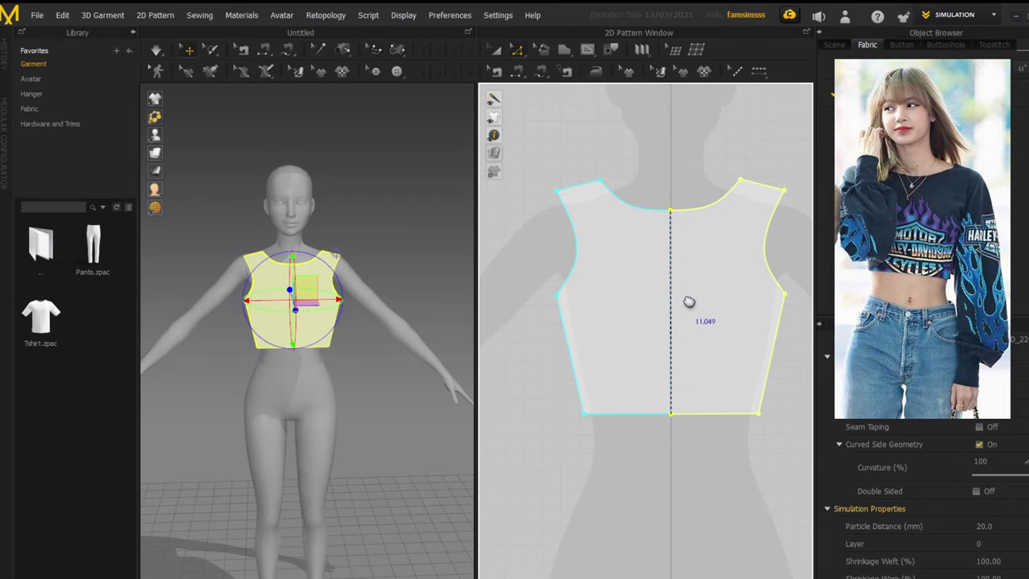
{"action": "scroll", "coordinate": [689, 302], "scroll_direction": "down", "scroll_amount": 3}
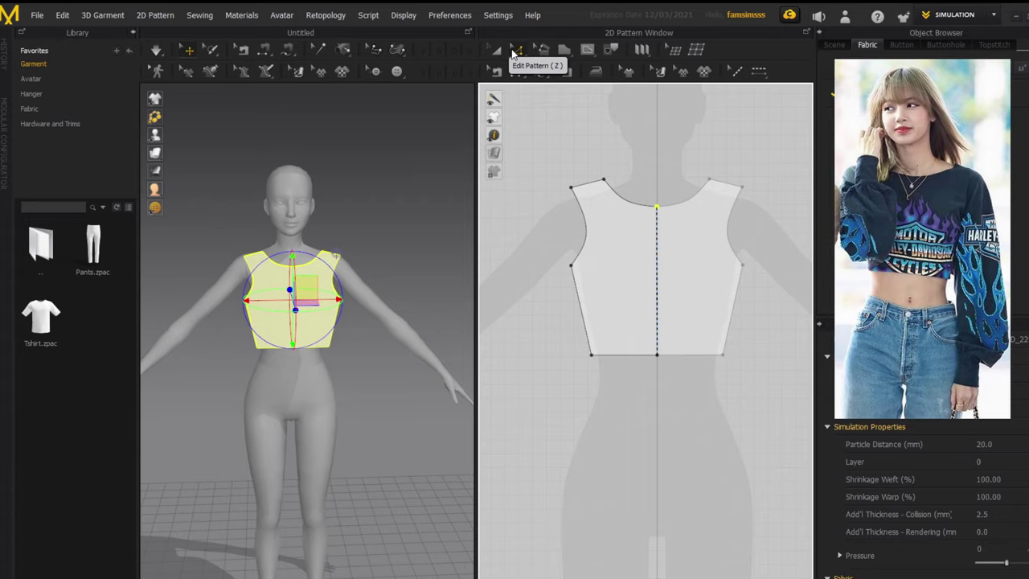
{"action": "scroll", "coordinate": [599, 195], "scroll_direction": "up", "scroll_amount": 3}
{"action": "scroll", "coordinate": [606, 245], "scroll_direction": "down", "scroll_amount": 3}
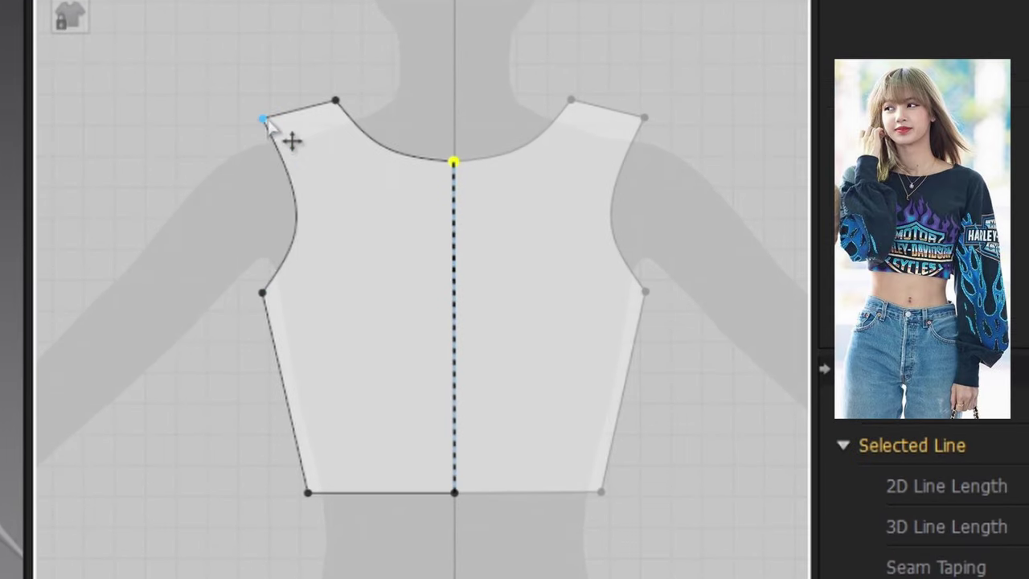
{"action": "left_click_drag", "start_coordinate": [265, 121], "coordinate": [247, 121]}
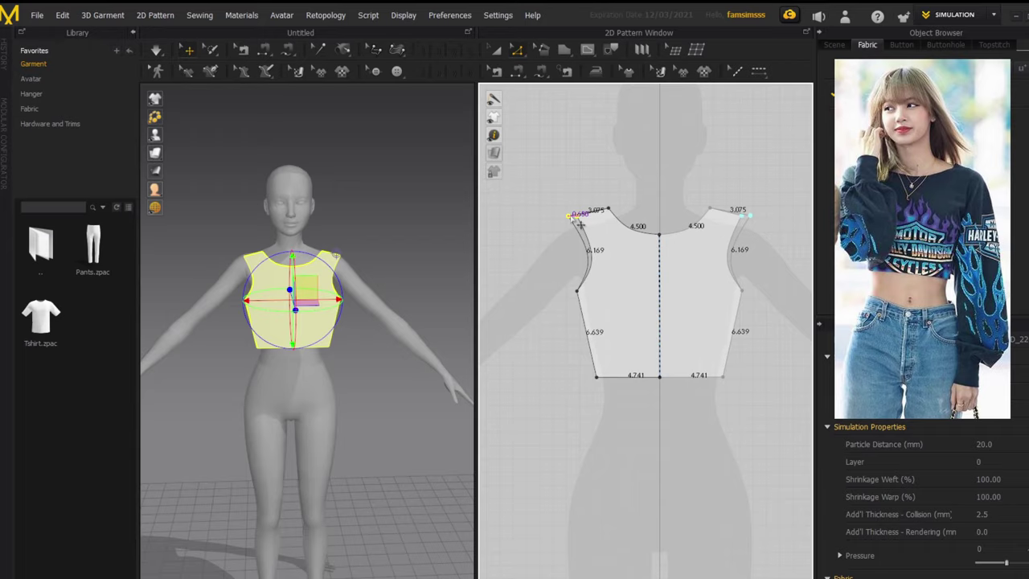
{"action": "left_click", "coordinate": [401, 172]}
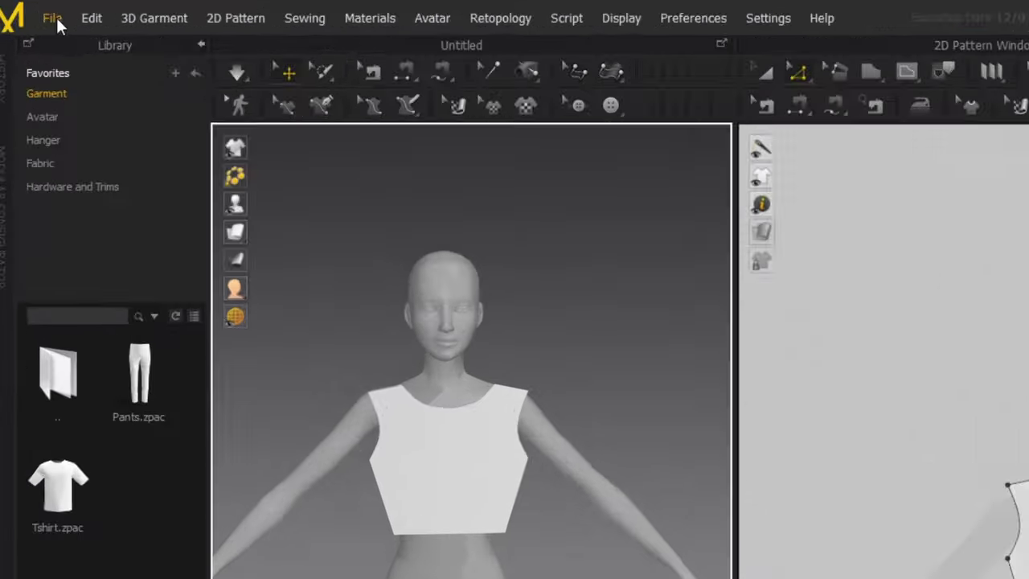
- Save the project under the file name Lisa
{"action": "left_click", "coordinate": [37, 15]}
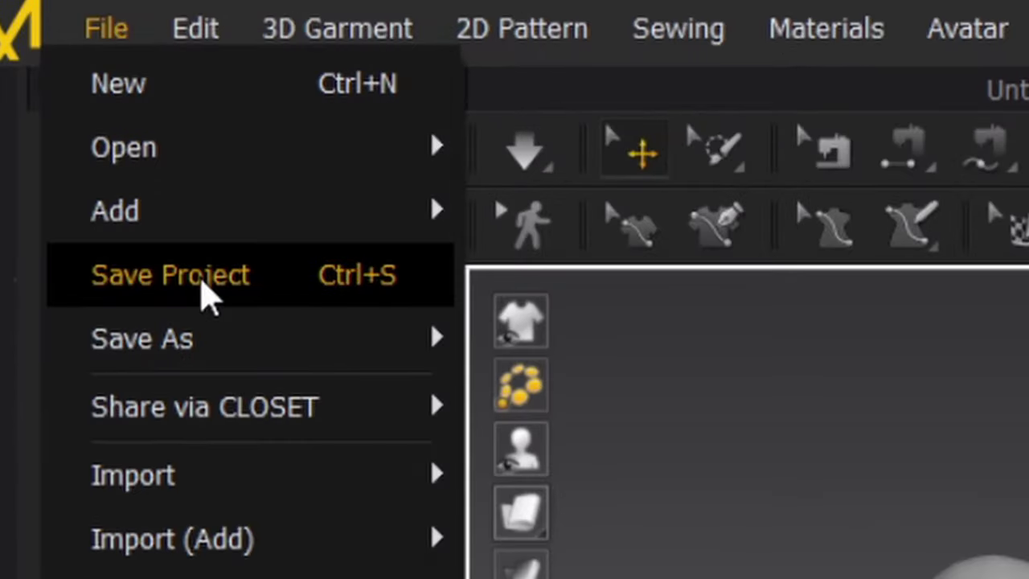
{"action": "mouse_move", "coordinate": [210, 338]}
{"action": "left_click", "coordinate": [627, 351]}
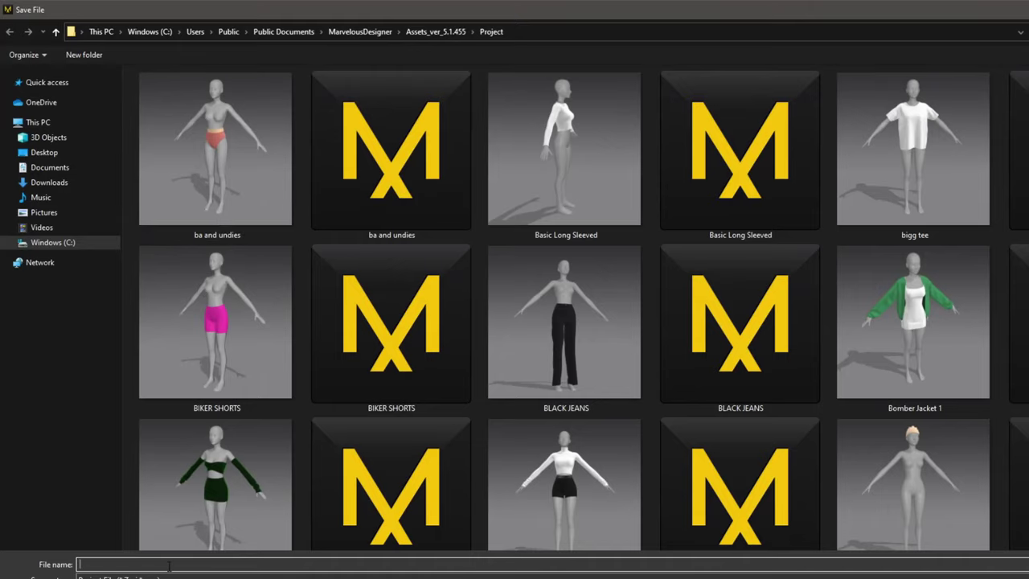
{"action": "type", "text": "T"}
{"action": "key", "text": "BackSpace"}
{"action": "type", "text": "Lisa"}
{"action": "key", "text": "Return"}
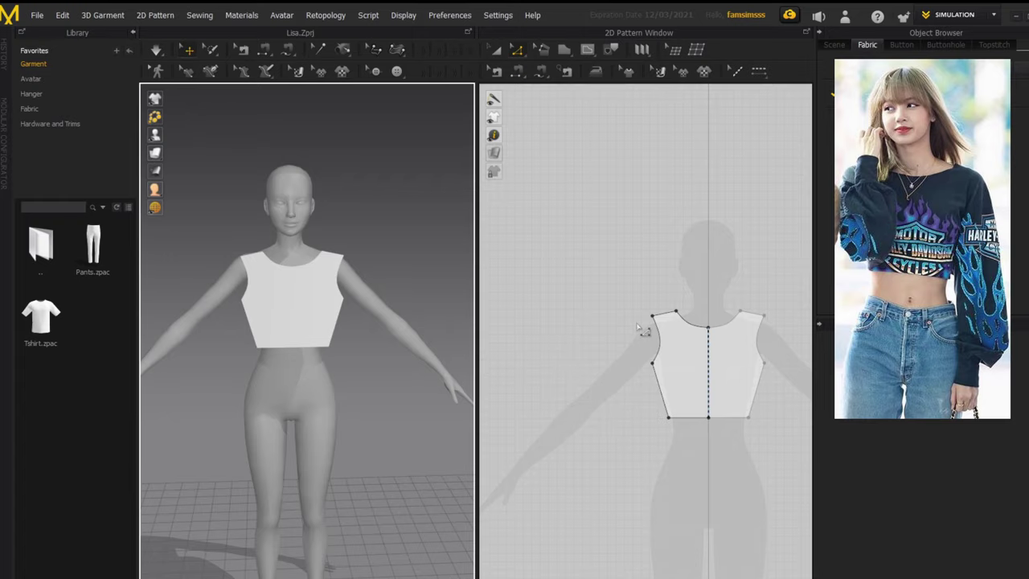
- Copy the bodice pattern and paste the duplicate level with the original, about 22.65 to its right
{"action": "left_click", "coordinate": [496, 50]}
{"action": "scroll", "coordinate": [662, 264], "scroll_direction": "down", "scroll_amount": 2}
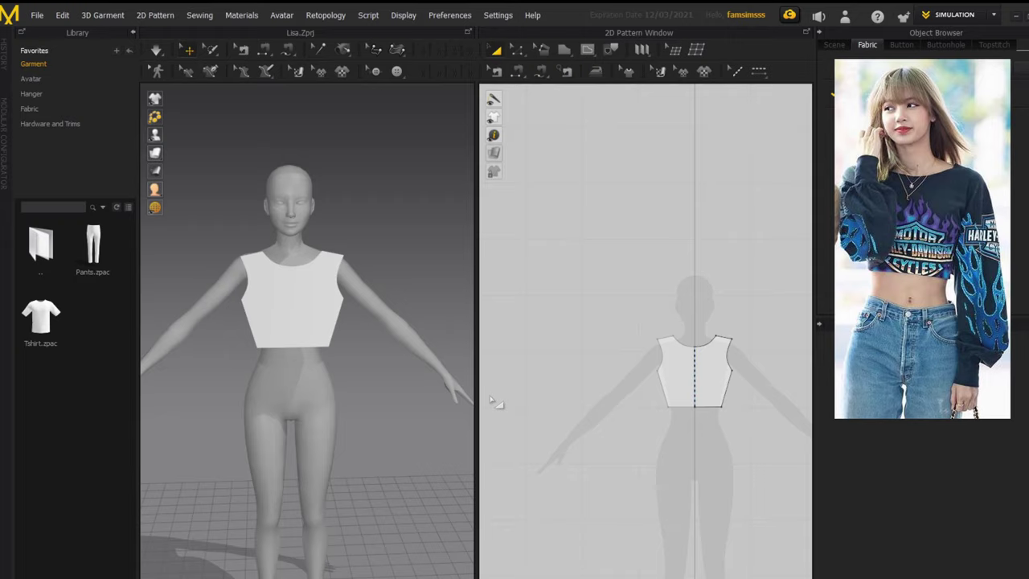
{"action": "scroll", "coordinate": [544, 437], "scroll_direction": "up", "scroll_amount": 4}
{"action": "middle_click_drag", "start_coordinate": [575, 465], "coordinate": [503, 444]}
{"action": "scroll", "coordinate": [522, 423], "scroll_direction": "up", "scroll_amount": 3}
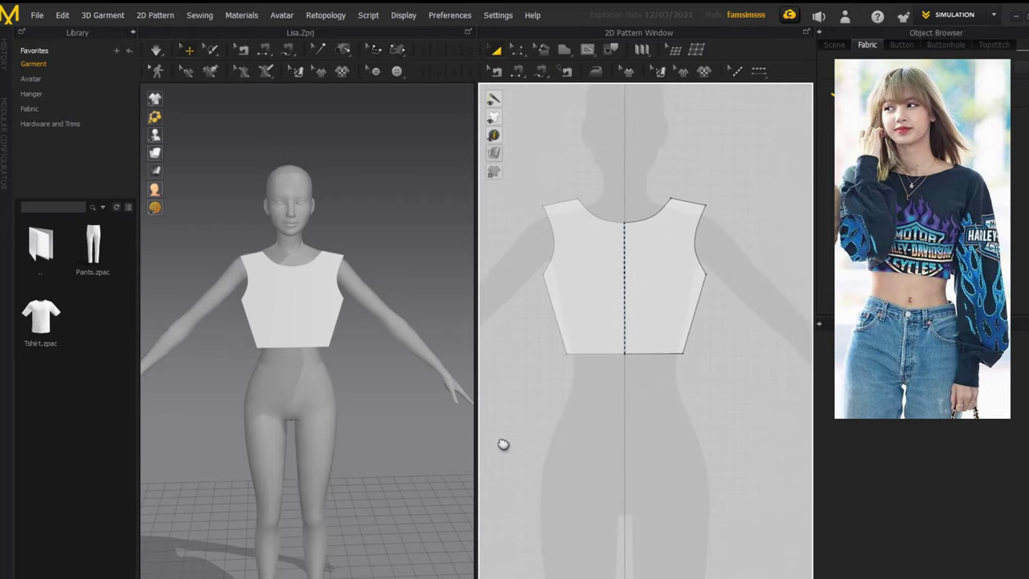
{"action": "left_click", "coordinate": [562, 320]}
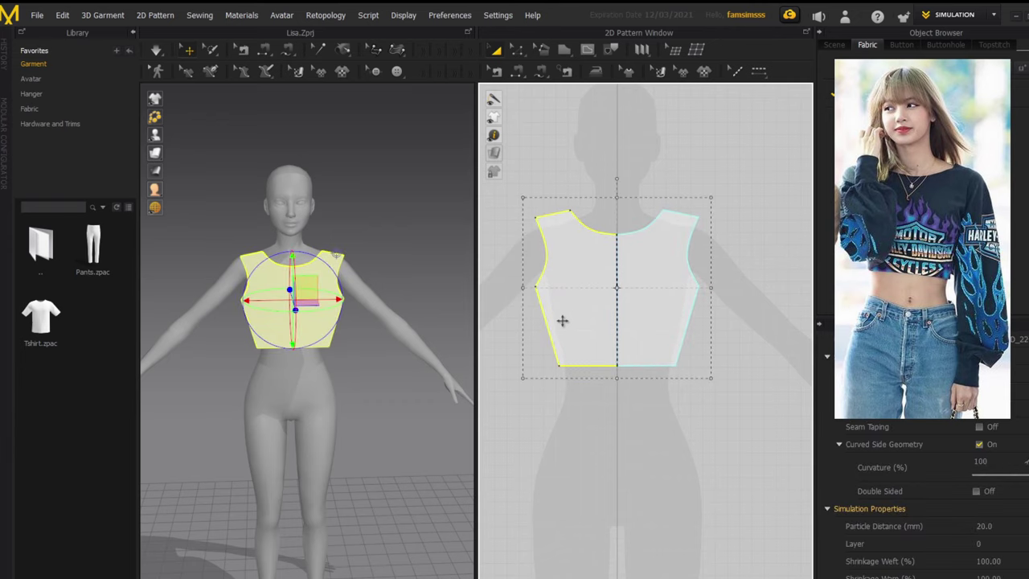
{"action": "key", "text": "ctrl+c"}
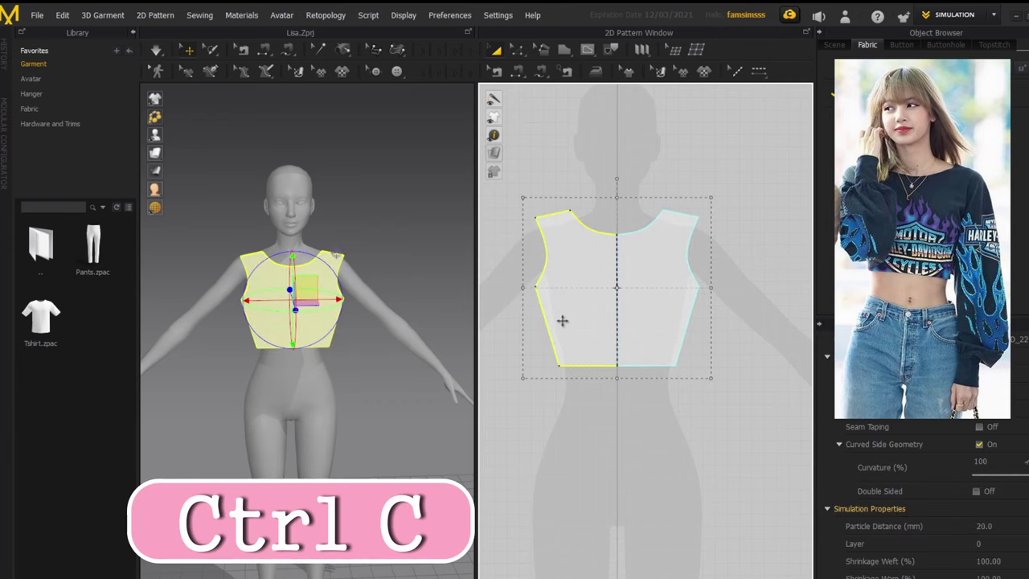
{"action": "scroll", "coordinate": [562, 321], "scroll_direction": "down", "scroll_amount": 4}
{"action": "middle_click_drag", "start_coordinate": [700, 329], "coordinate": [644, 323]}
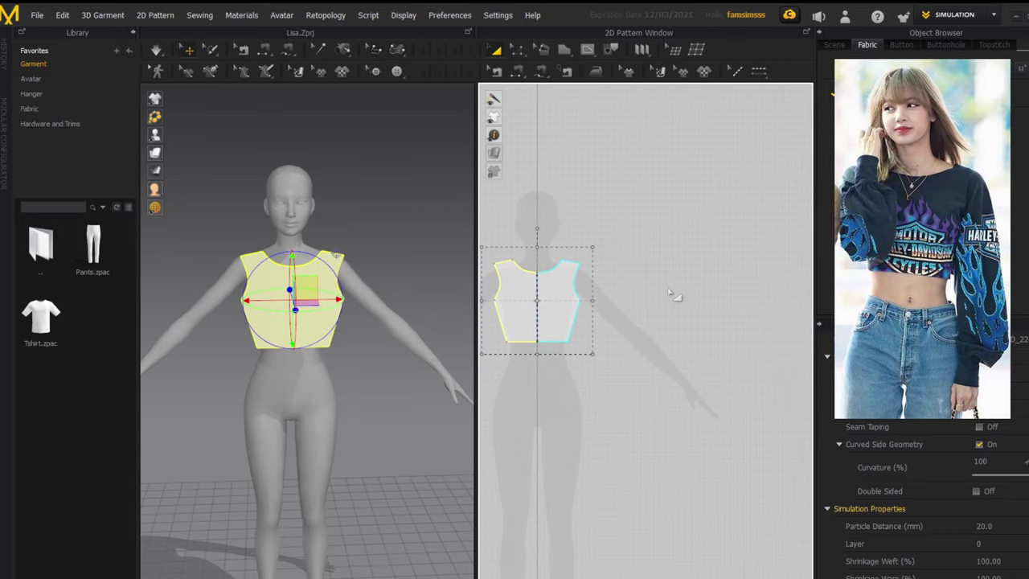
{"action": "left_click", "coordinate": [674, 296]}
{"action": "key", "text": "ctrl+v"}
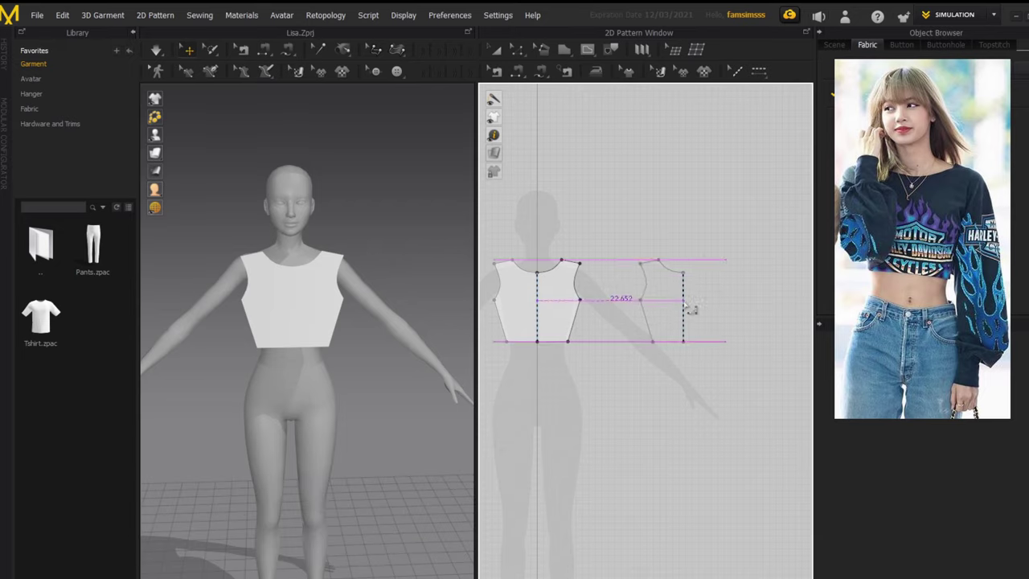
{"action": "left_click", "coordinate": [688, 306]}
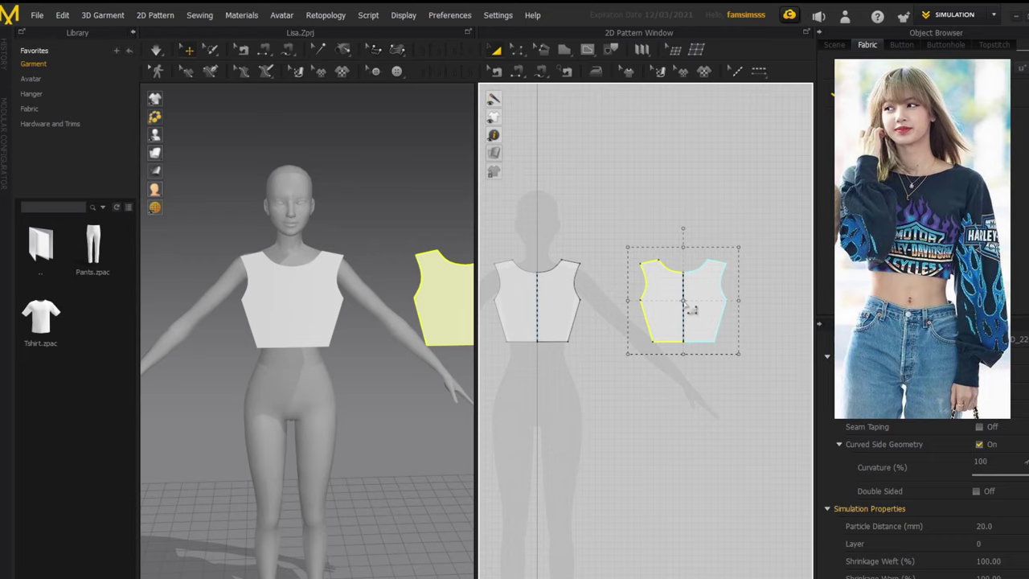
- Move the duplicated bodice piece behind the avatar's back in the 3D view, working from directly above
{"action": "middle_click_drag", "start_coordinate": [335, 390], "coordinate": [348, 361]}
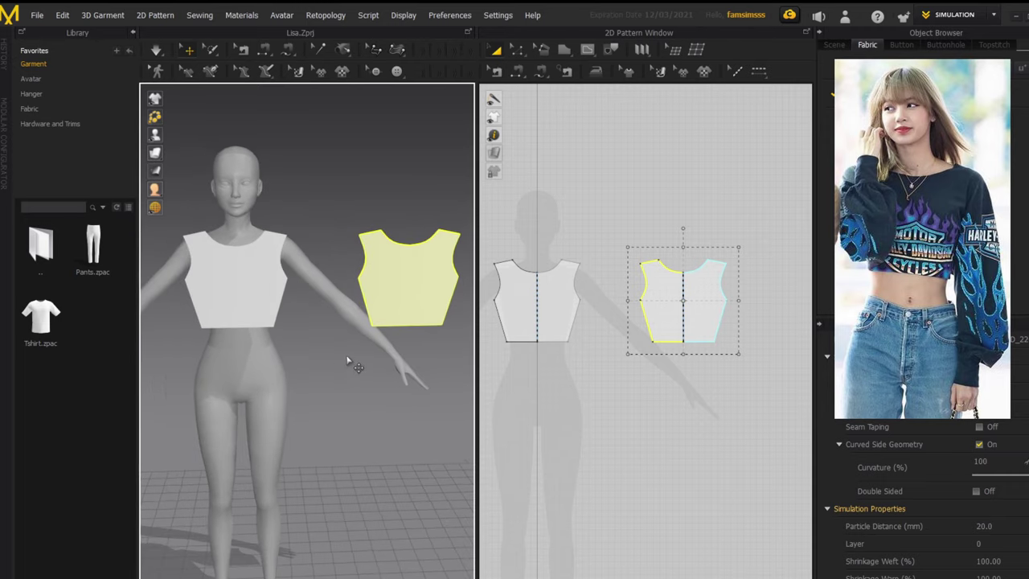
{"action": "middle_click_drag", "start_coordinate": [347, 359], "coordinate": [313, 361]}
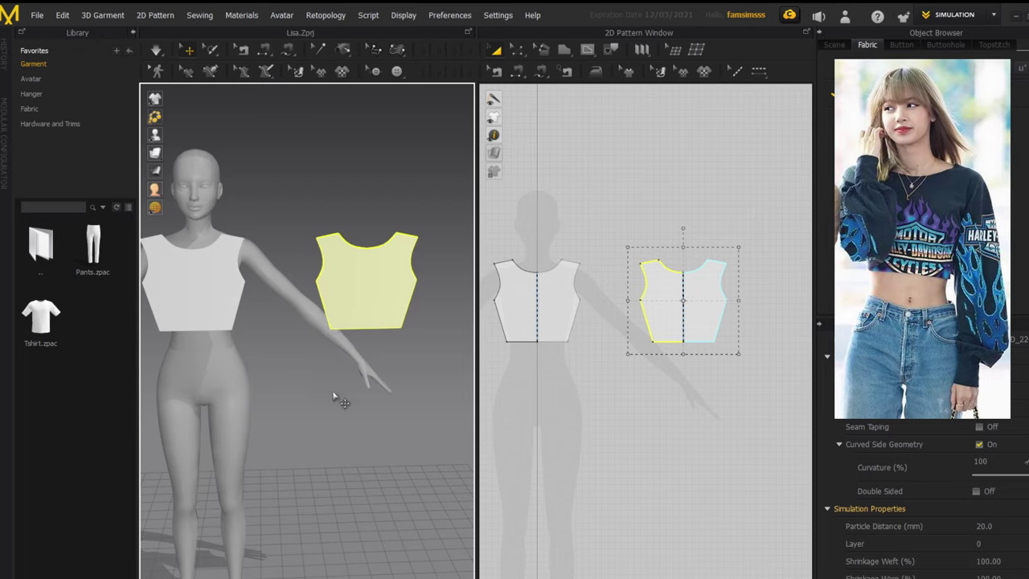
{"action": "middle_click_drag", "start_coordinate": [276, 422], "coordinate": [322, 427]}
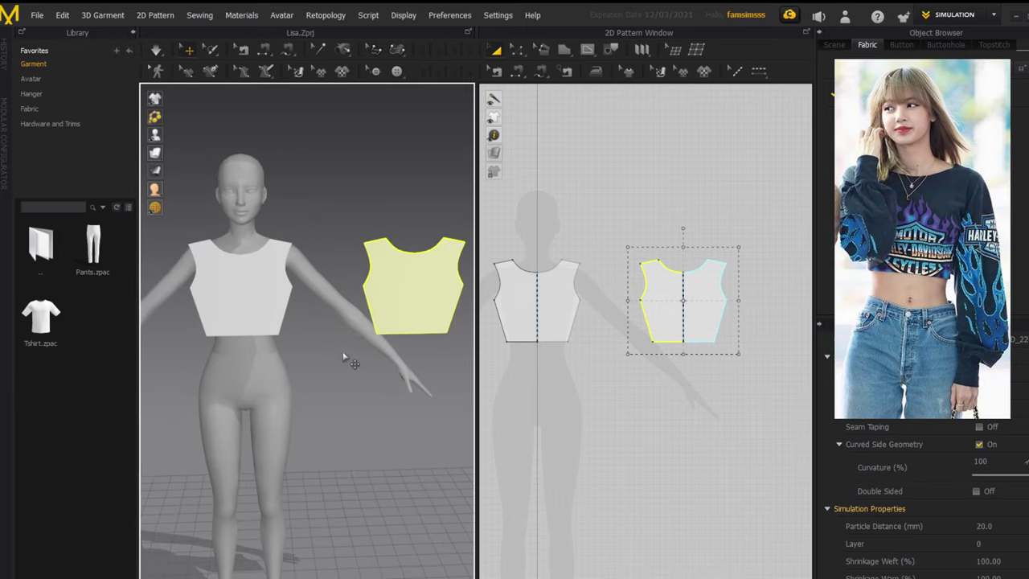
{"action": "key", "text": "KP_5"}
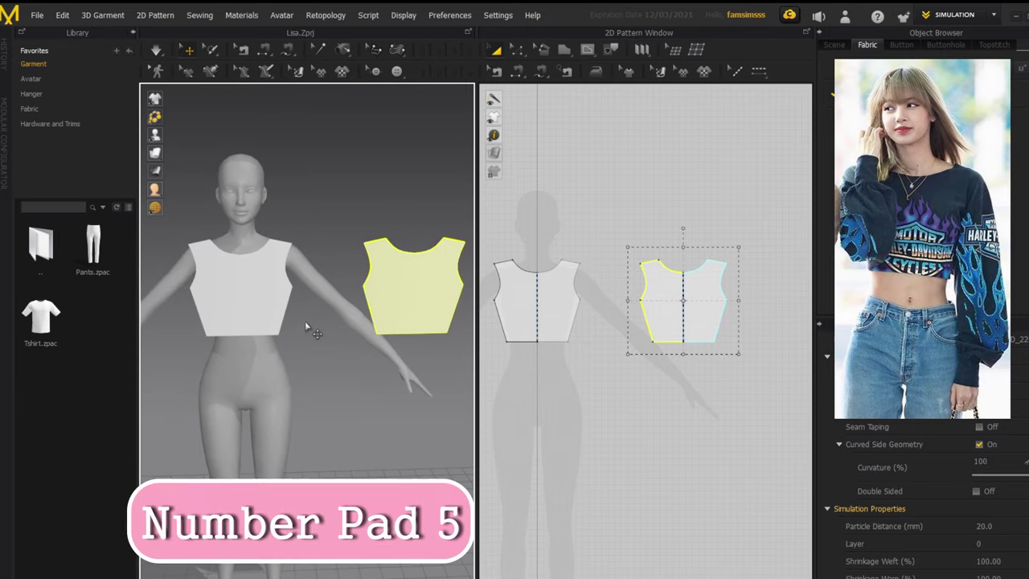
{"action": "key", "text": "KP_5"}
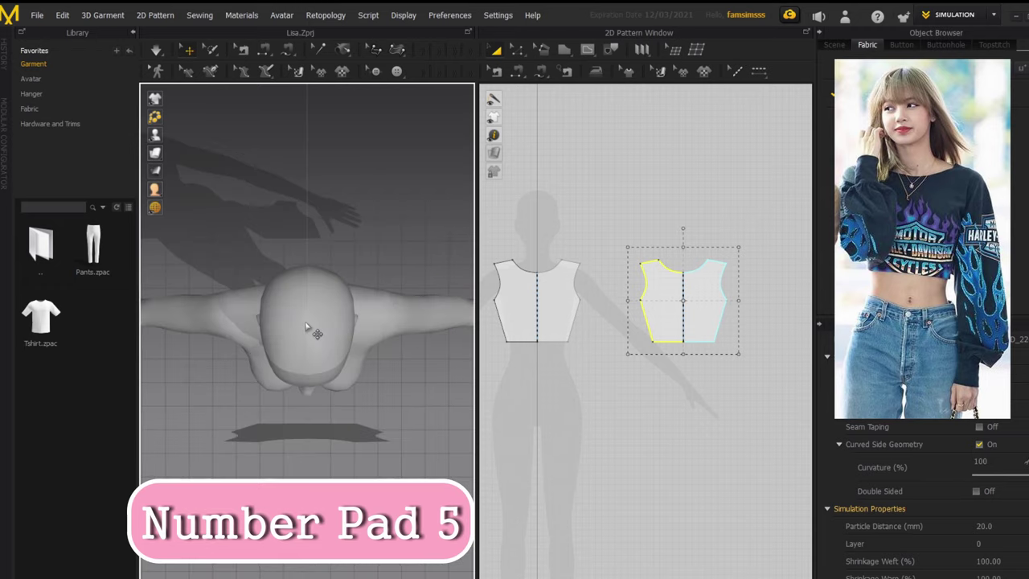
{"action": "scroll", "coordinate": [305, 324], "scroll_direction": "down", "scroll_amount": 10}
{"action": "scroll", "coordinate": [306, 325], "scroll_direction": "up", "scroll_amount": 3}
{"action": "middle_click_drag", "start_coordinate": [311, 313], "coordinate": [304, 310]}
{"action": "right_click_drag", "start_coordinate": [305, 312], "coordinate": [313, 281]}
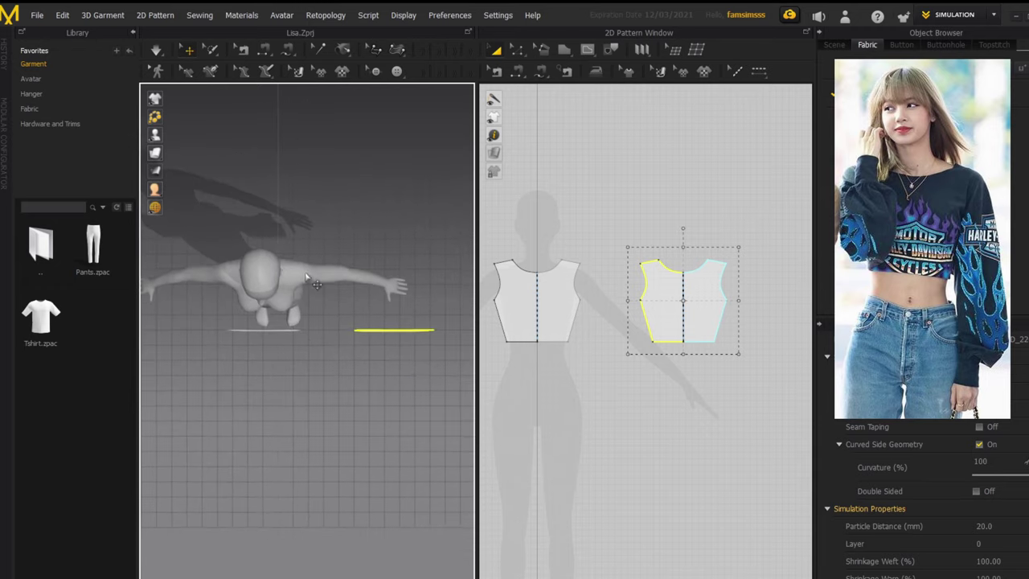
{"action": "left_click", "coordinate": [384, 337]}
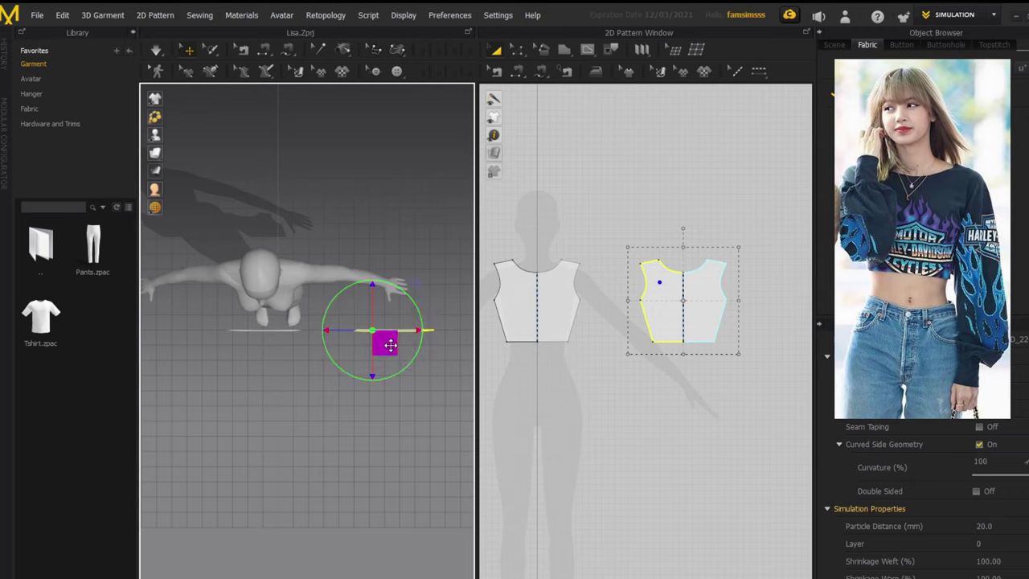
{"action": "left_click_drag", "start_coordinate": [387, 342], "coordinate": [286, 273]}
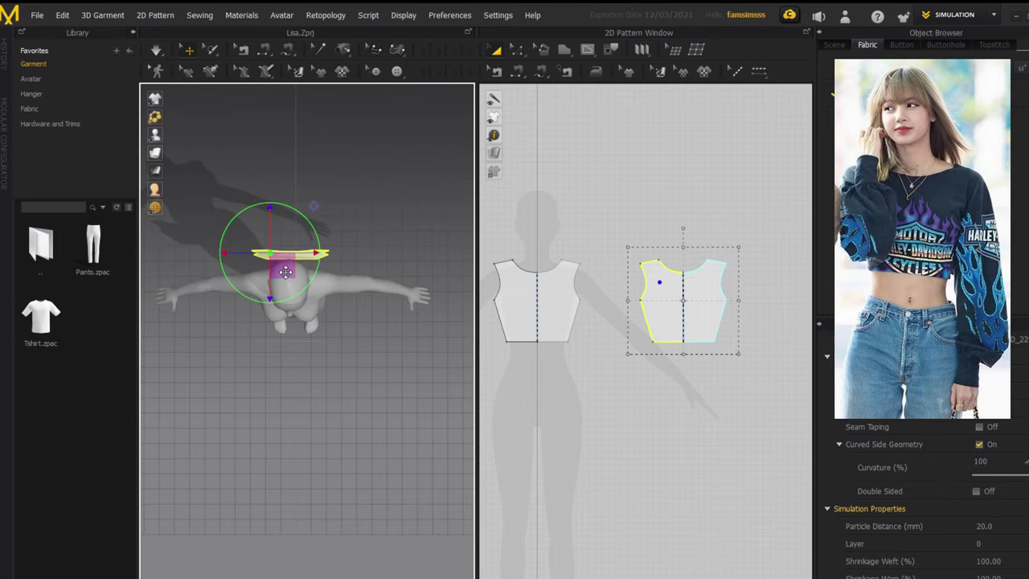
- Examine the placement of the front and back bodice pieces around the avatar from the front, back and sides
{"action": "right_click_drag", "start_coordinate": [314, 413], "coordinate": [295, 356]}
{"action": "key", "text": "2"}
{"action": "middle_click_drag", "start_coordinate": [293, 356], "coordinate": [269, 335]}
{"action": "middle_click_drag", "start_coordinate": [600, 416], "coordinate": [694, 404]}
{"action": "scroll", "coordinate": [685, 400], "scroll_direction": "down", "scroll_amount": 2}
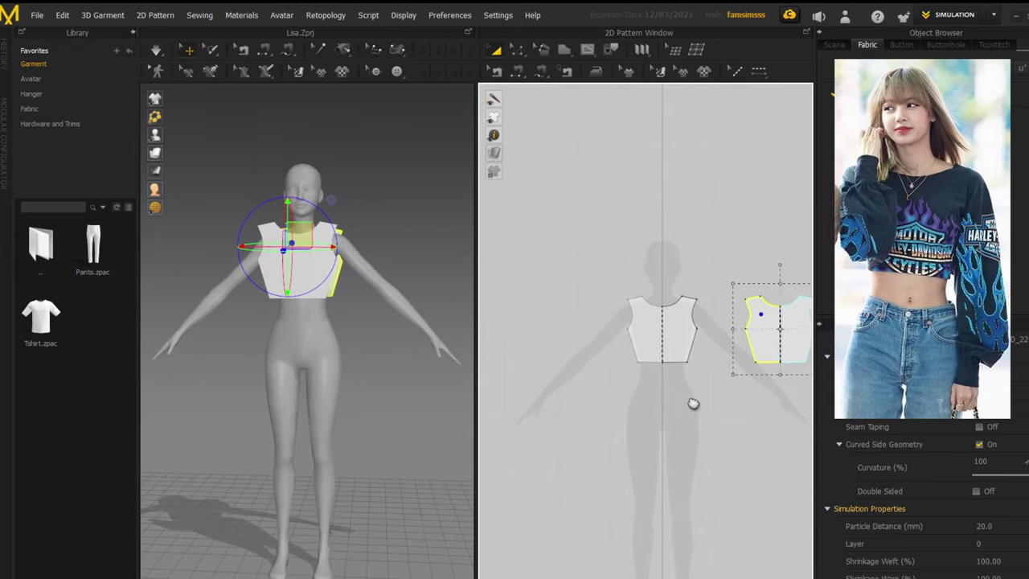
{"action": "middle_click_drag", "start_coordinate": [249, 367], "coordinate": [254, 393]}
{"action": "left_click_drag", "start_coordinate": [253, 393], "coordinate": [209, 472]}
{"action": "left_click", "coordinate": [351, 427]}
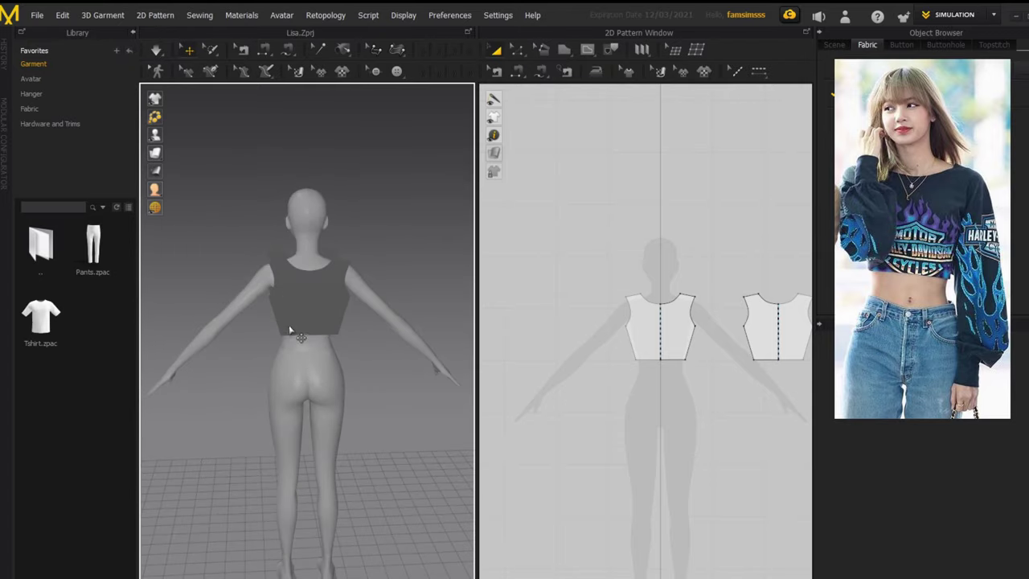
{"action": "right_click_drag", "start_coordinate": [289, 326], "coordinate": [375, 310]}
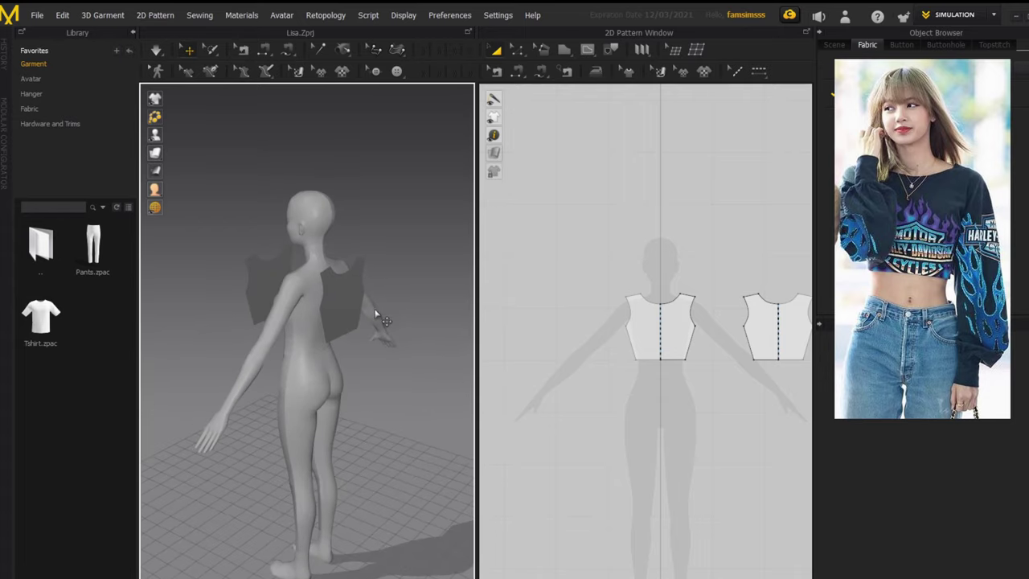
{"action": "left_click", "coordinate": [352, 292]}
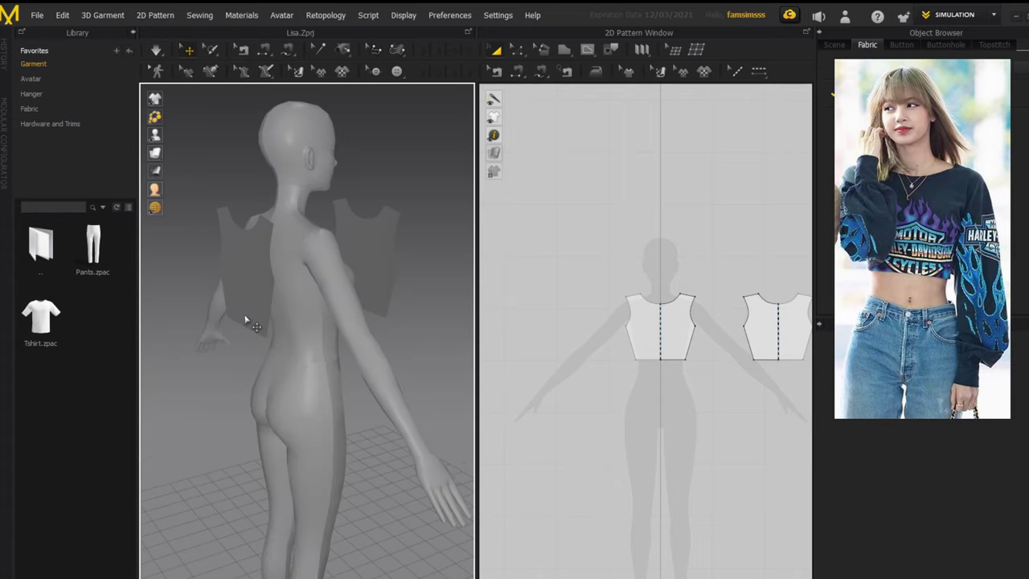
- Flip the normal of the back bodice piece so its outer side faces away from the avatar's back
{"action": "right_click_drag", "start_coordinate": [243, 312], "coordinate": [153, 303]}
{"action": "right_click_drag", "start_coordinate": [241, 291], "coordinate": [389, 236]}
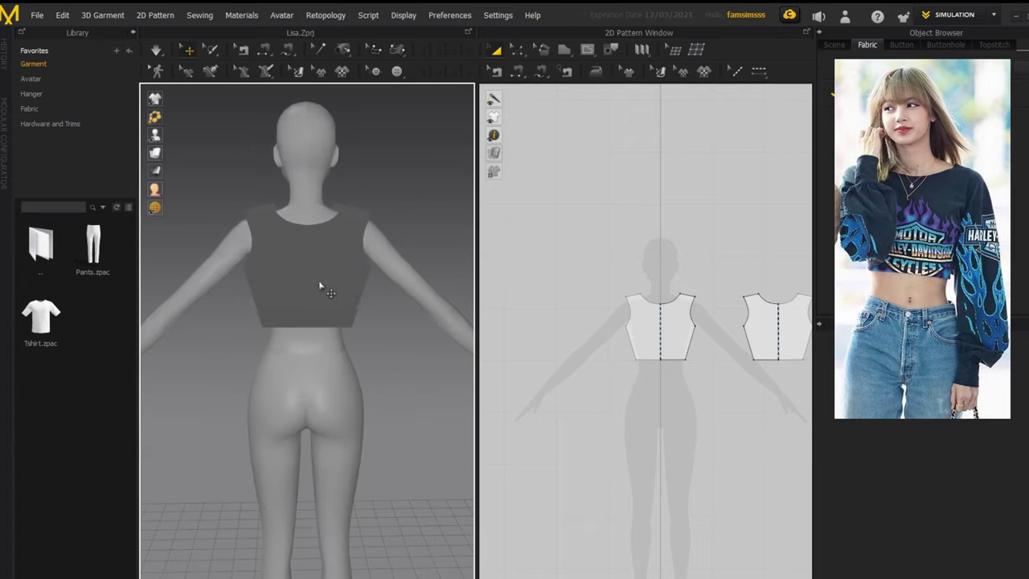
{"action": "right_click_drag", "start_coordinate": [319, 286], "coordinate": [248, 319]}
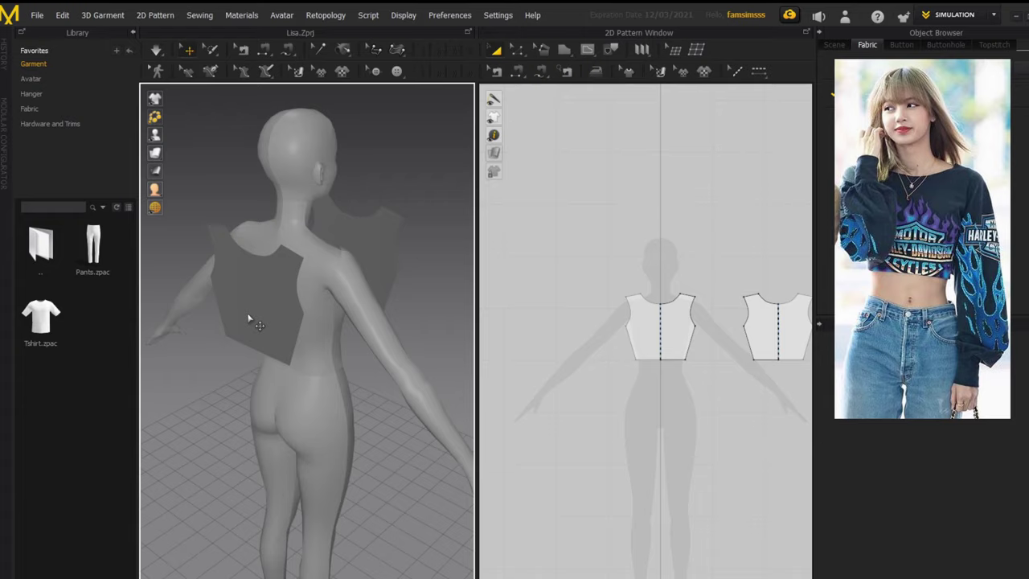
{"action": "key", "text": "8"}
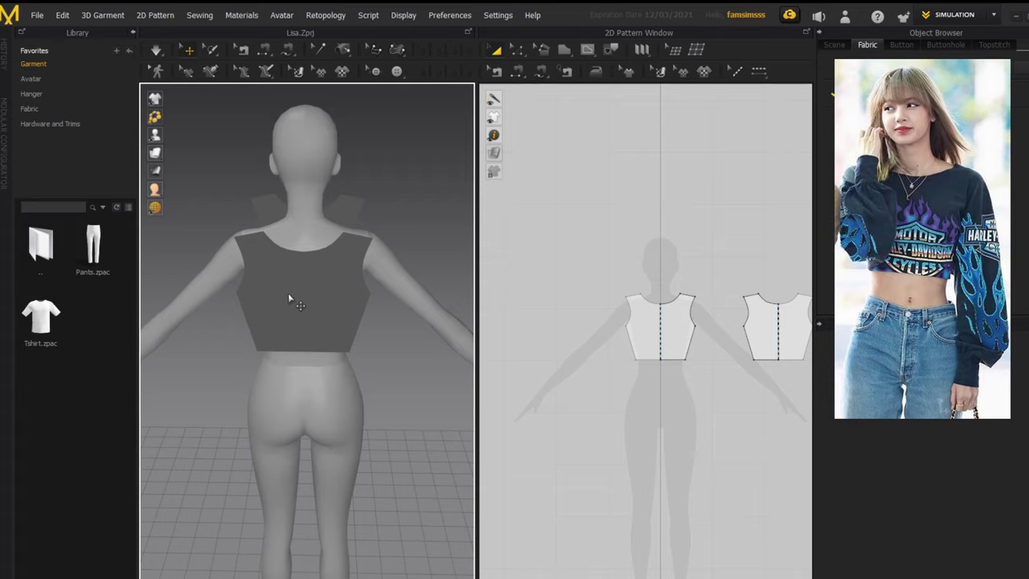
{"action": "left_click", "coordinate": [314, 281]}
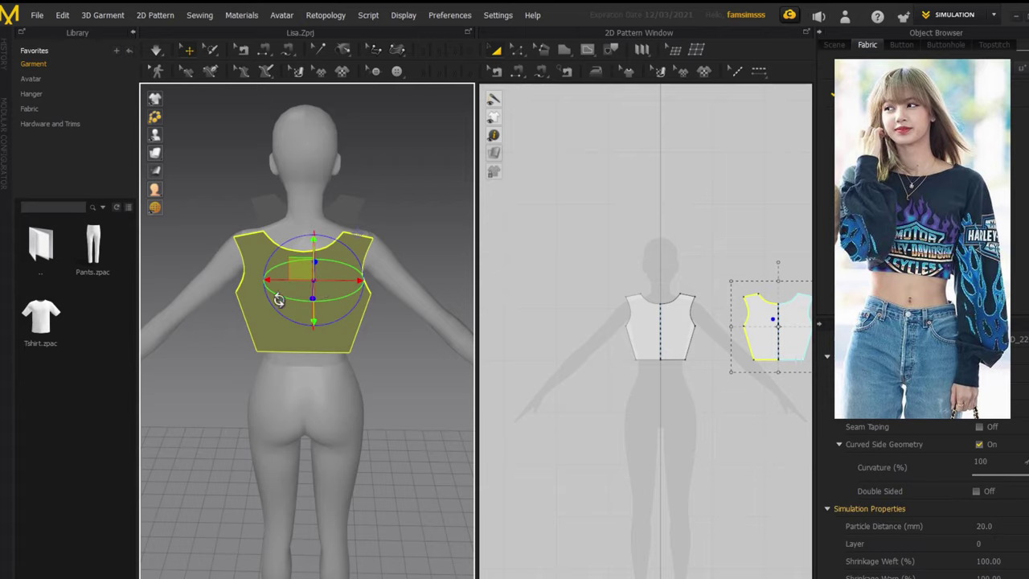
{"action": "right_click", "coordinate": [186, 393]}
{"action": "left_click", "coordinate": [382, 385]}
{"action": "scroll", "coordinate": [383, 386], "scroll_direction": "down", "scroll_amount": 1}
{"action": "middle_click_drag", "start_coordinate": [383, 386], "coordinate": [381, 331]}
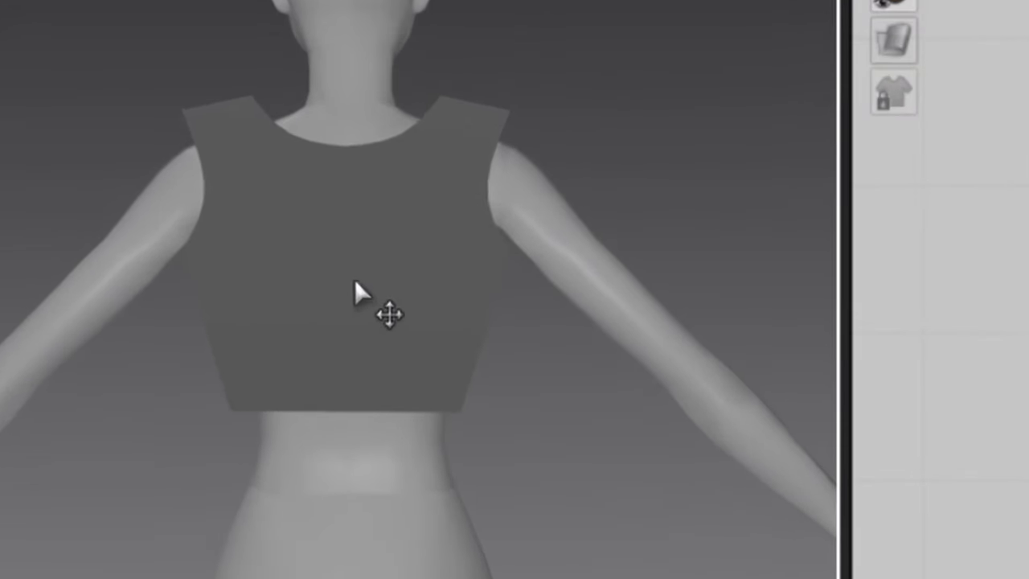
{"action": "left_click", "coordinate": [355, 281]}
{"action": "right_click", "coordinate": [411, 224]}
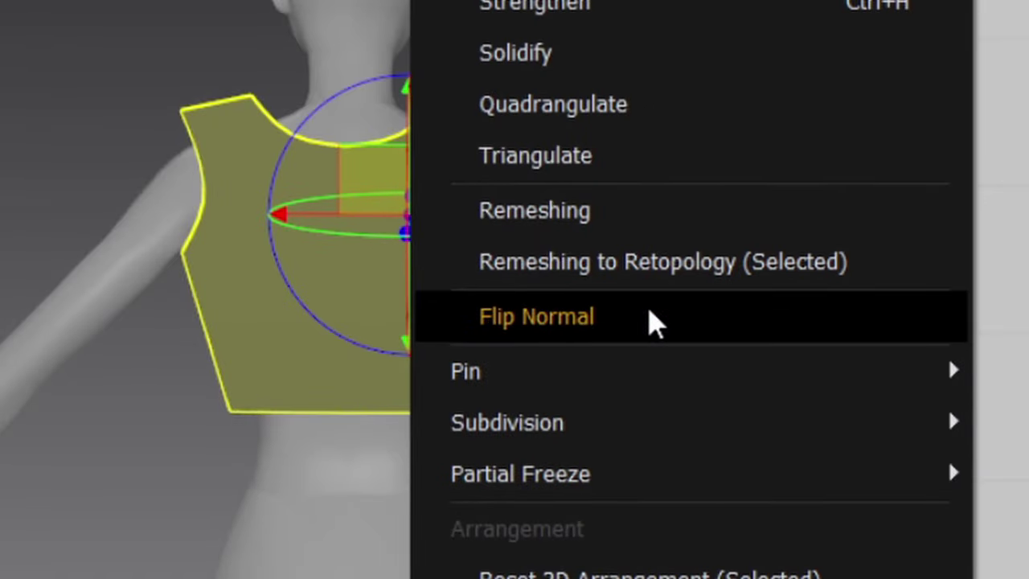
{"action": "left_click", "coordinate": [652, 321]}
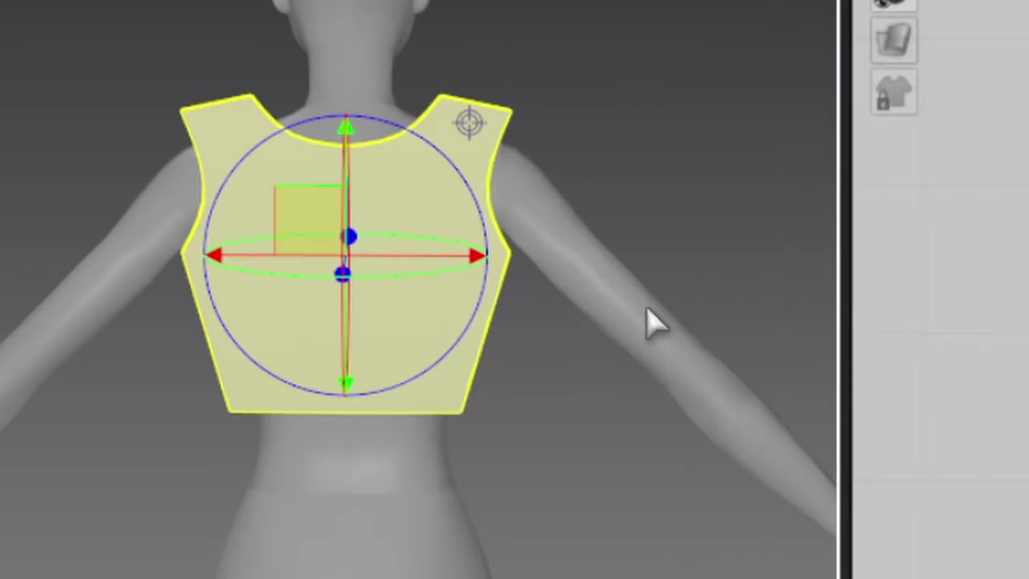
- Delete the centre neckline point of the back bodice pattern to straighten its scooped neckline
{"action": "right_click_drag", "start_coordinate": [402, 348], "coordinate": [378, 406]}
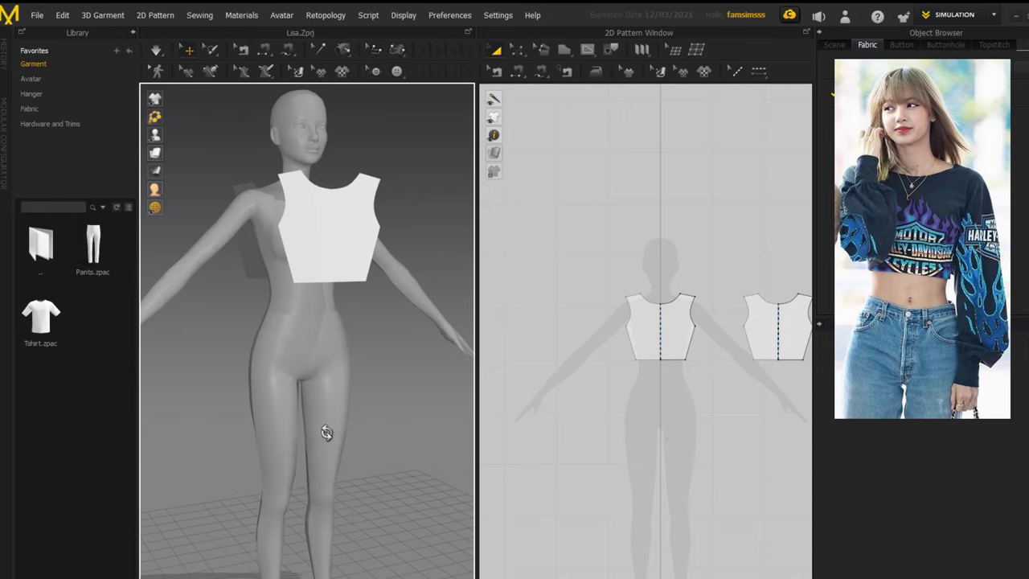
{"action": "right_click_drag", "start_coordinate": [326, 429], "coordinate": [397, 471]}
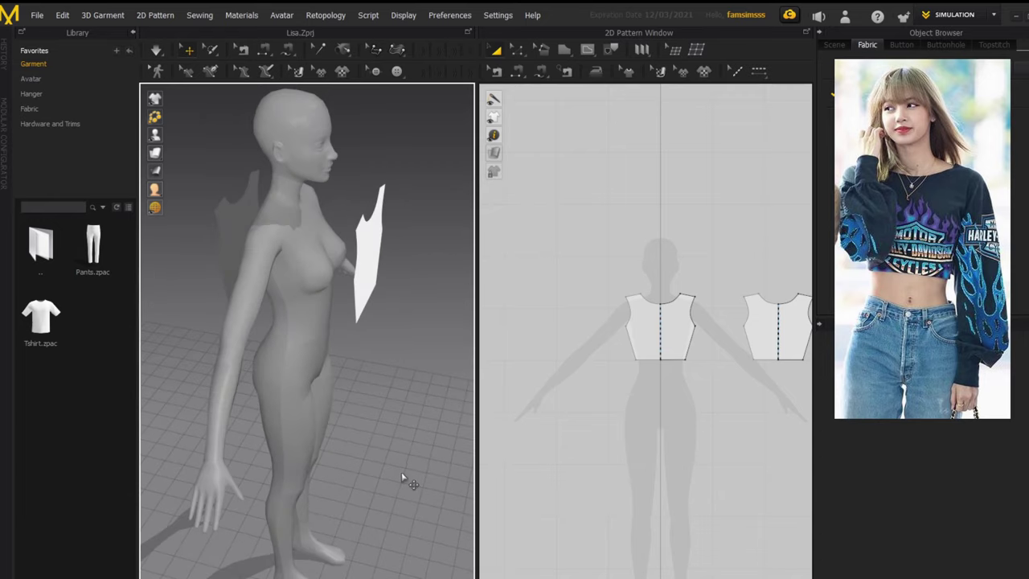
{"action": "scroll", "coordinate": [644, 422], "scroll_direction": "up", "scroll_amount": 6}
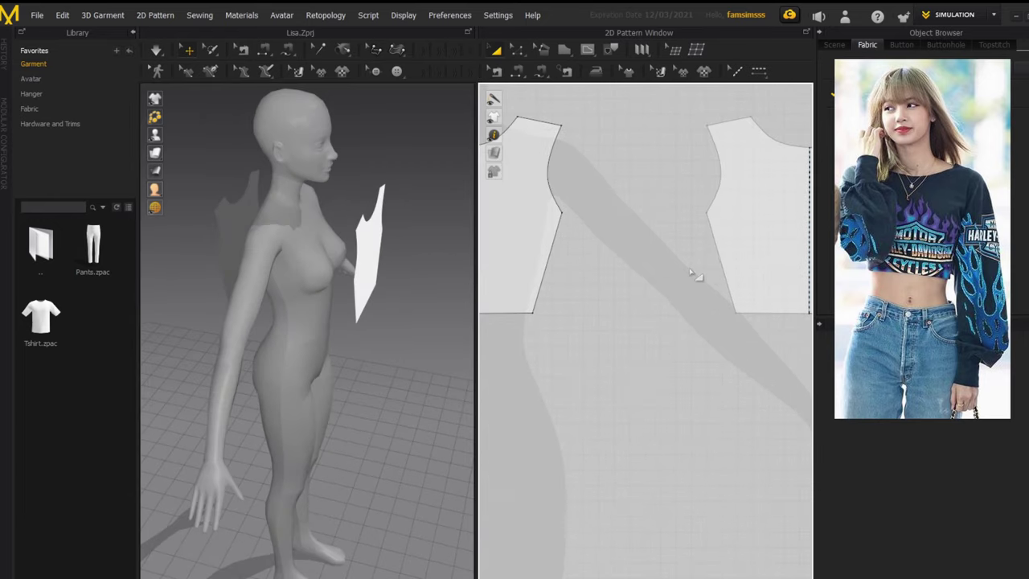
{"action": "scroll", "coordinate": [691, 275], "scroll_direction": "down", "scroll_amount": 8}
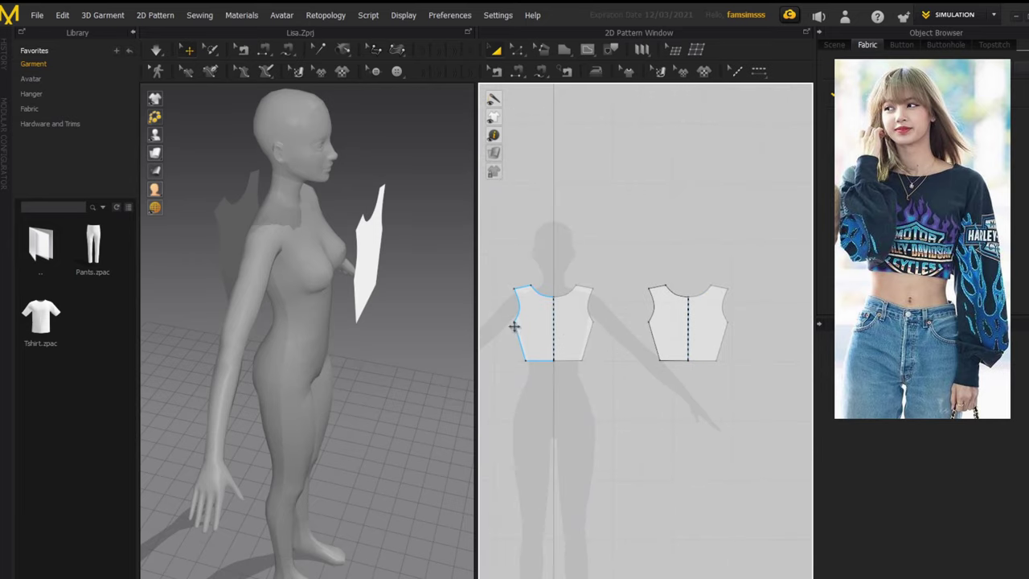
{"action": "left_click", "coordinate": [517, 49]}
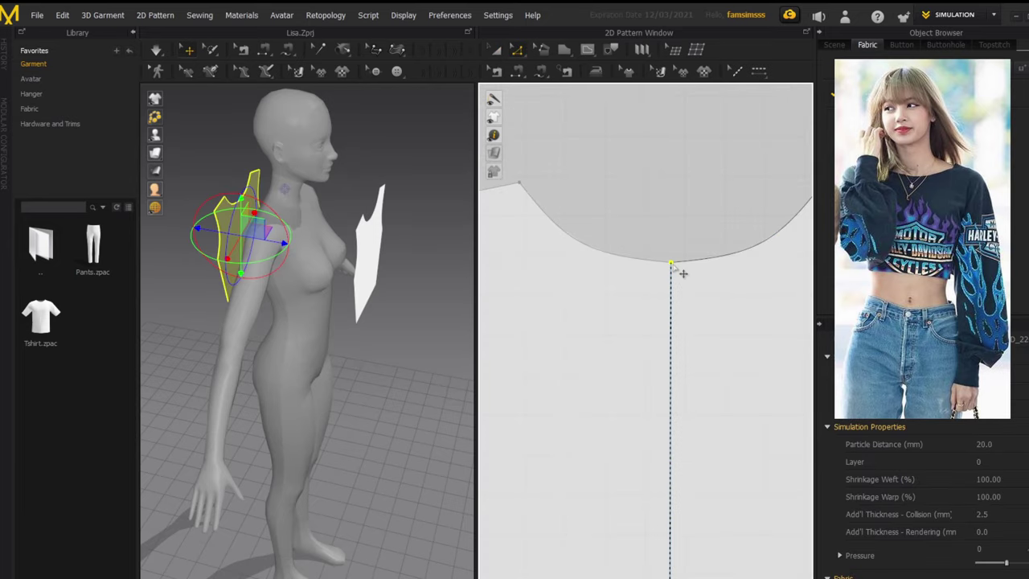
{"action": "key", "text": "Delete"}
{"action": "scroll", "coordinate": [673, 266], "scroll_direction": "down", "scroll_amount": 2}
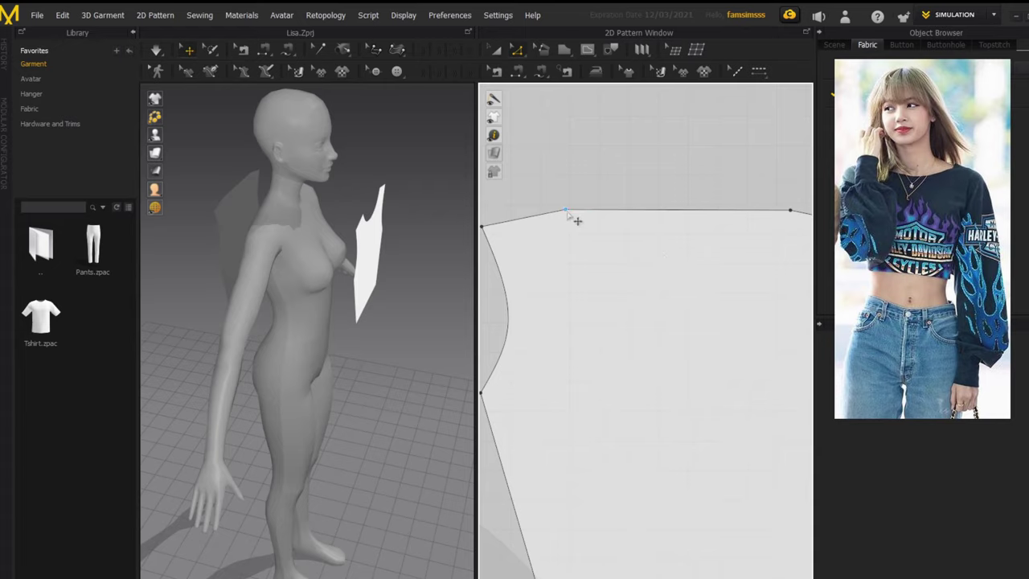
- Add a curve point at the middle of the back neckline and lower it slightly into a shallow curve about 7.7 long
{"action": "left_click", "coordinate": [517, 55]}
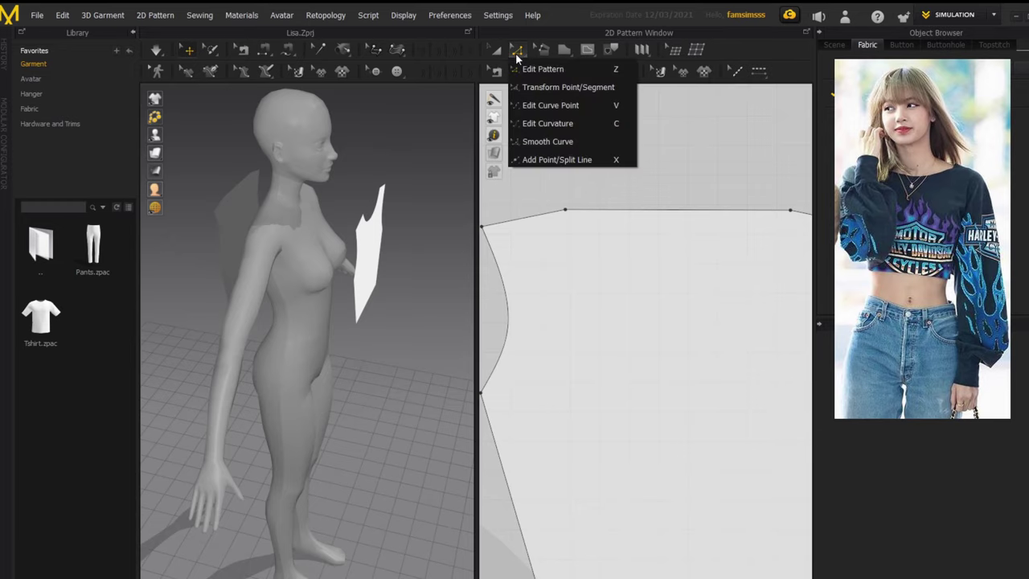
{"action": "left_click", "coordinate": [561, 105]}
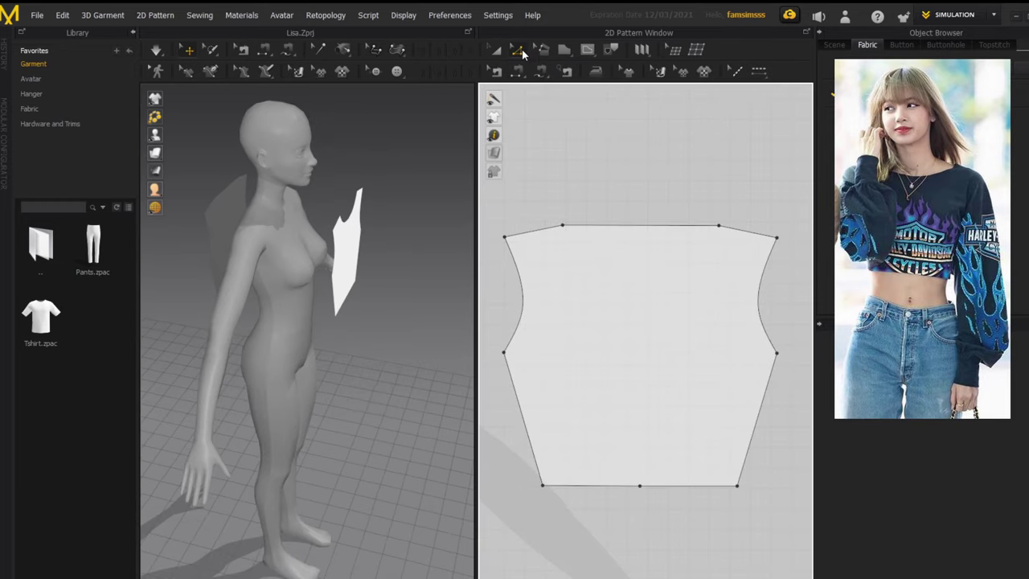
{"action": "left_click", "coordinate": [521, 52]}
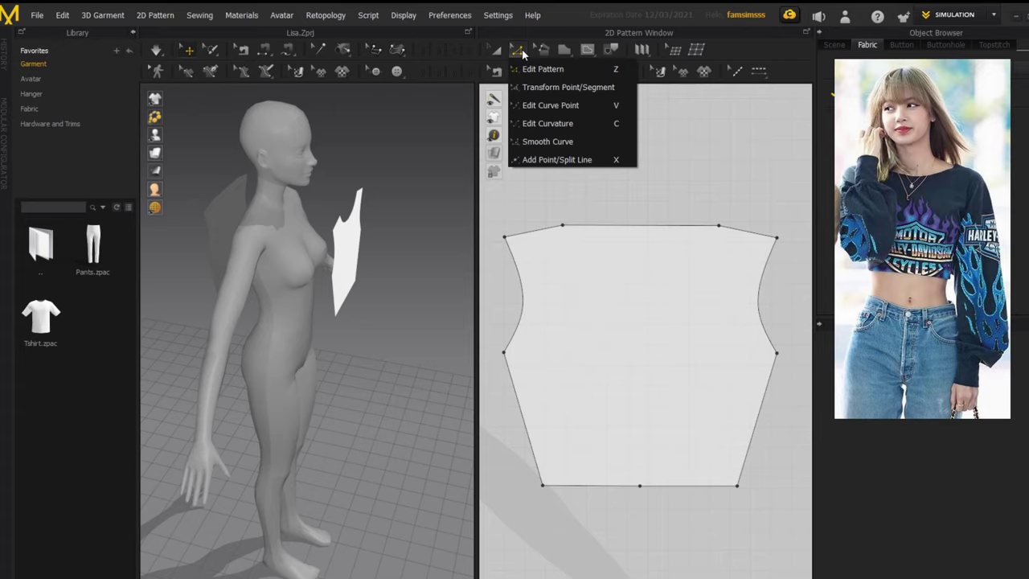
{"action": "left_click", "coordinate": [551, 105]}
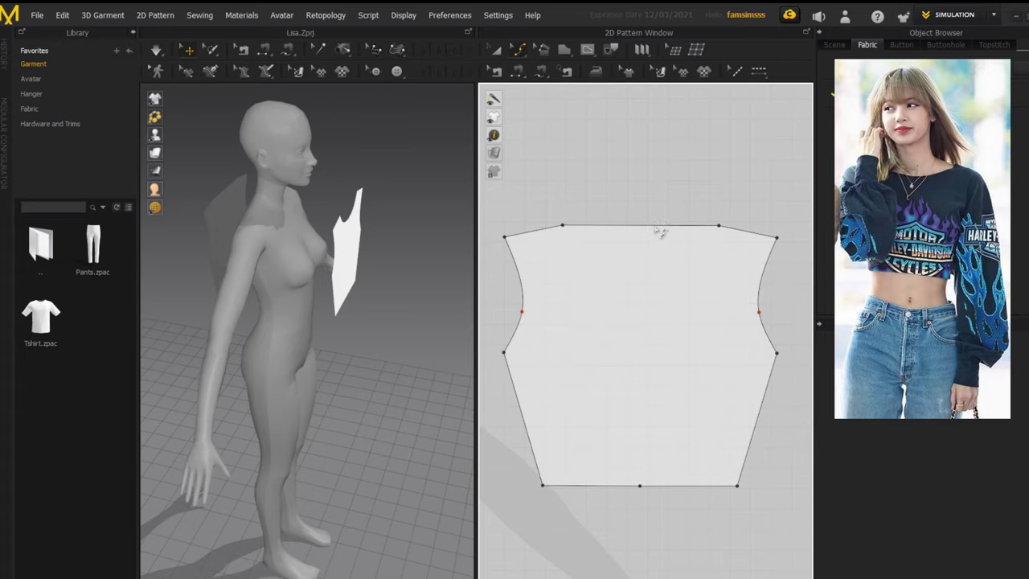
{"action": "left_click", "coordinate": [637, 230]}
{"action": "left_click_drag", "start_coordinate": [643, 241], "coordinate": [637, 231]}
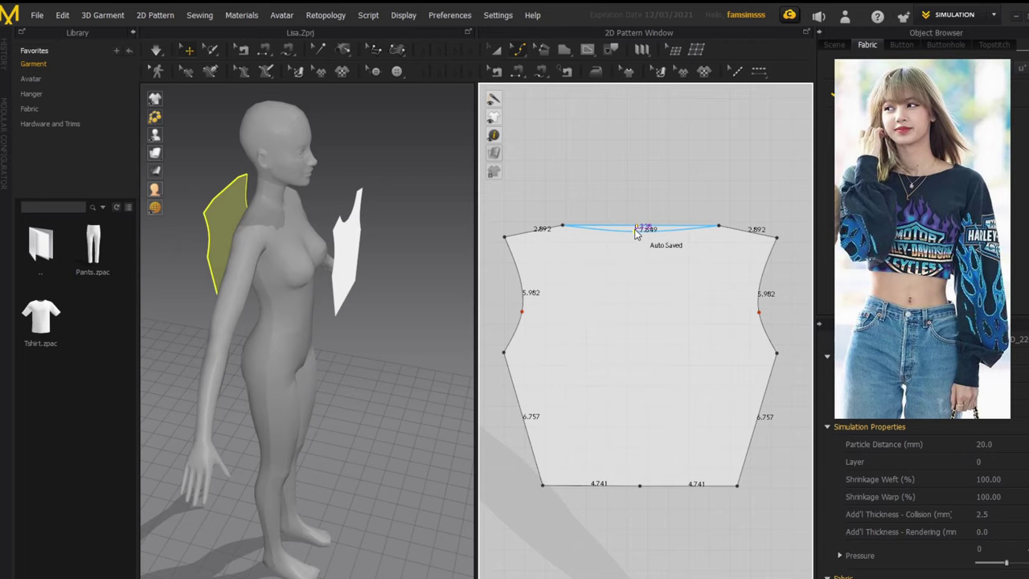
{"action": "left_click", "coordinate": [638, 230]}
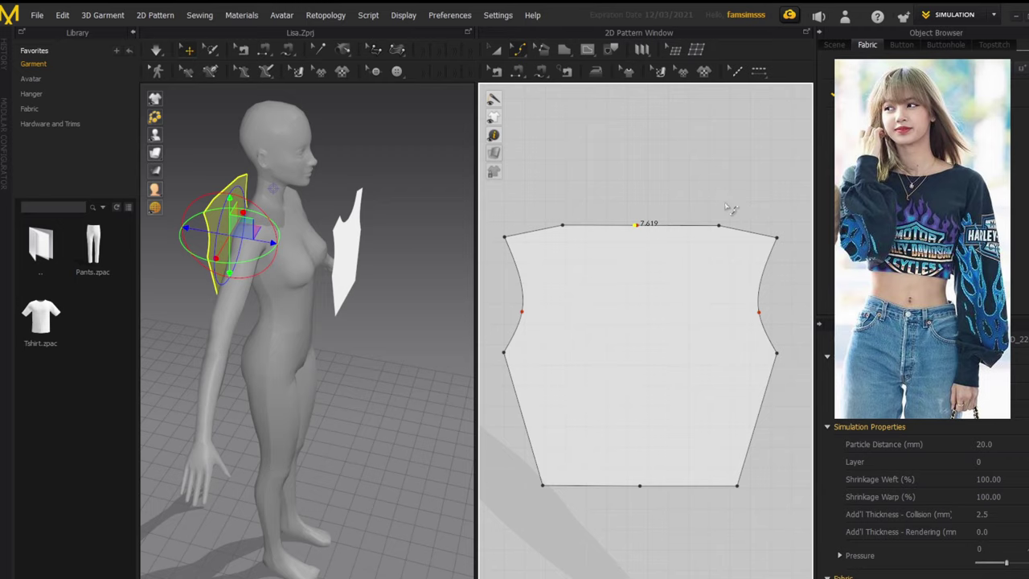
{"action": "left_click_drag", "start_coordinate": [641, 230], "coordinate": [645, 237]}
- Sew the front bodice's side edge below the armhole to the matching back bodice edge on the avatar's left with Segment Sewing
{"action": "scroll", "coordinate": [664, 307], "scroll_direction": "down", "scroll_amount": 3}
{"action": "scroll", "coordinate": [667, 310], "scroll_direction": "down", "scroll_amount": 3}
{"action": "right_click_drag", "start_coordinate": [402, 370], "coordinate": [298, 355]}
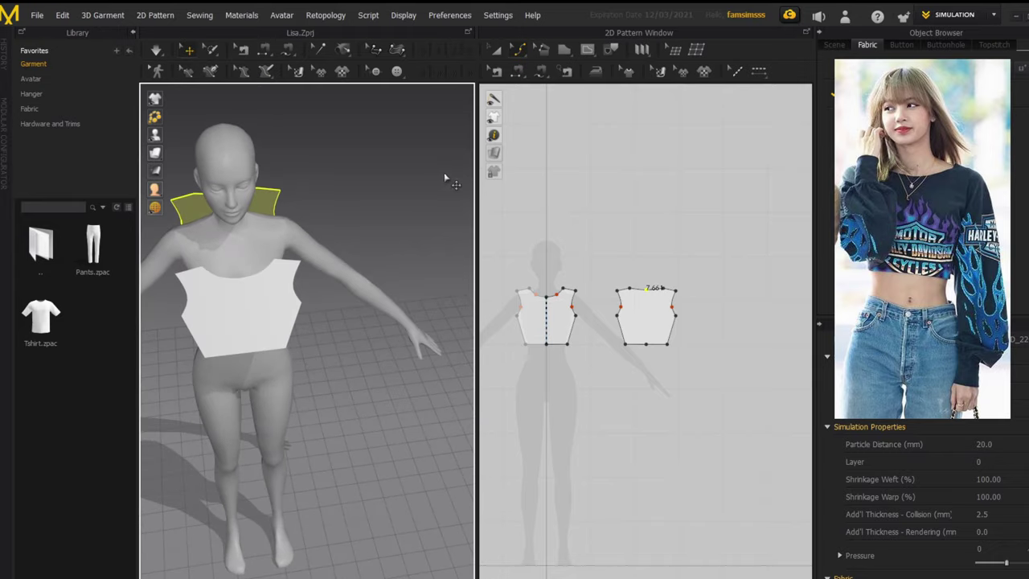
{"action": "right_click_drag", "start_coordinate": [250, 320], "coordinate": [225, 304]}
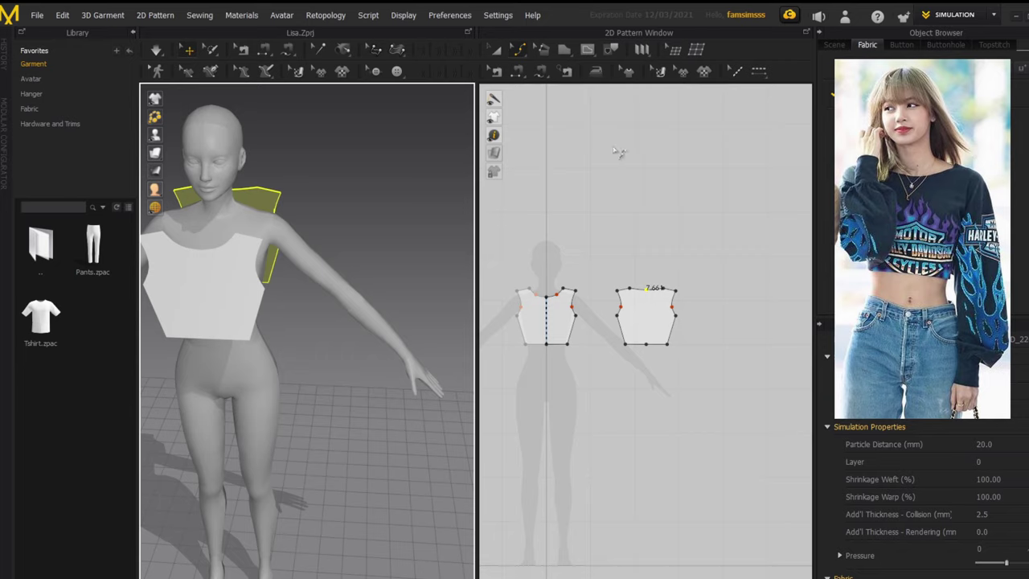
{"action": "scroll", "coordinate": [615, 151], "scroll_direction": "up", "scroll_amount": 4}
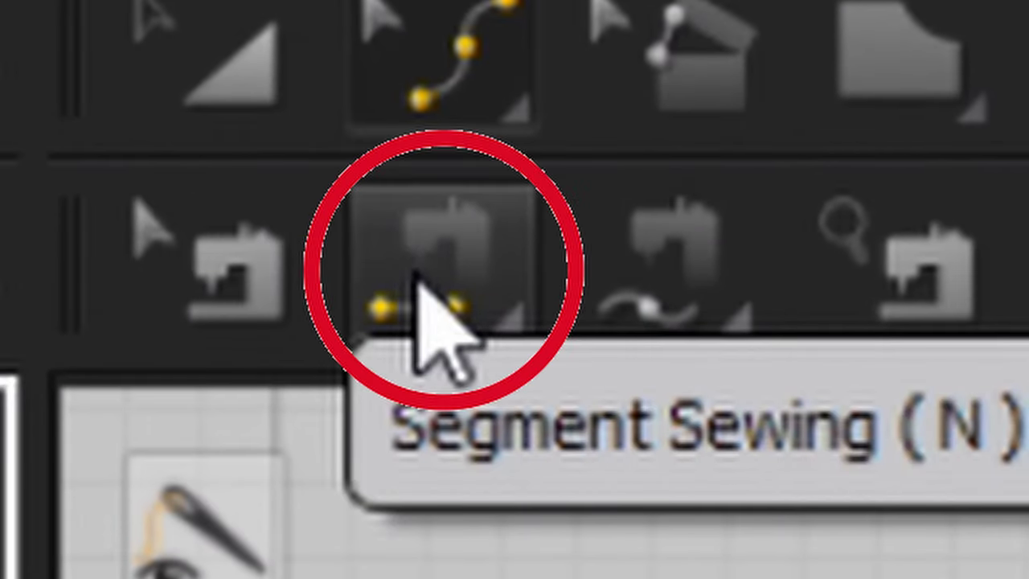
{"action": "left_click", "coordinate": [416, 273]}
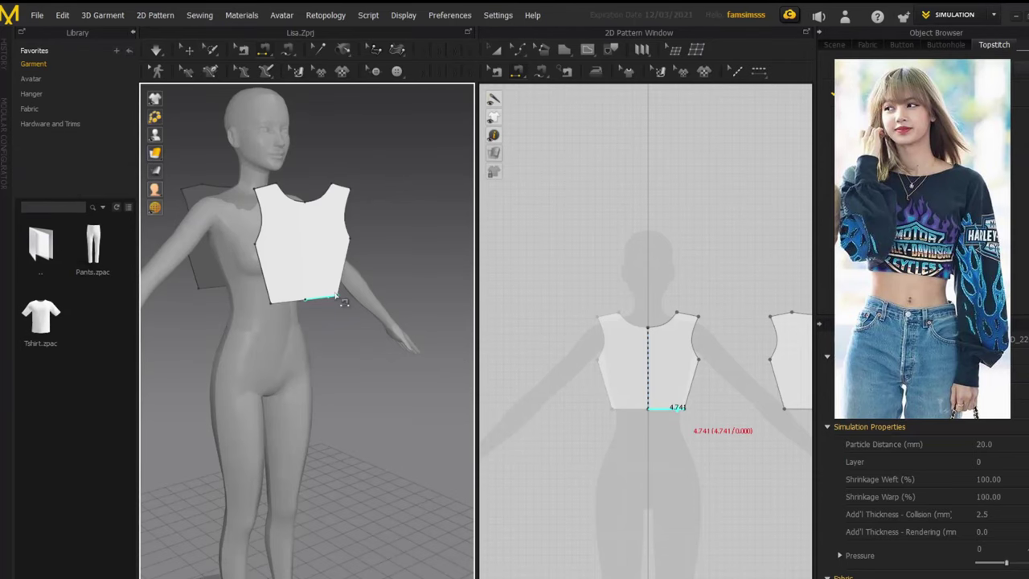
{"action": "middle_click_drag", "start_coordinate": [663, 406], "coordinate": [695, 394]}
{"action": "right_click_drag", "start_coordinate": [359, 355], "coordinate": [213, 387]}
{"action": "middle_click_drag", "start_coordinate": [212, 373], "coordinate": [386, 363]}
{"action": "right_click_drag", "start_coordinate": [354, 341], "coordinate": [372, 307]}
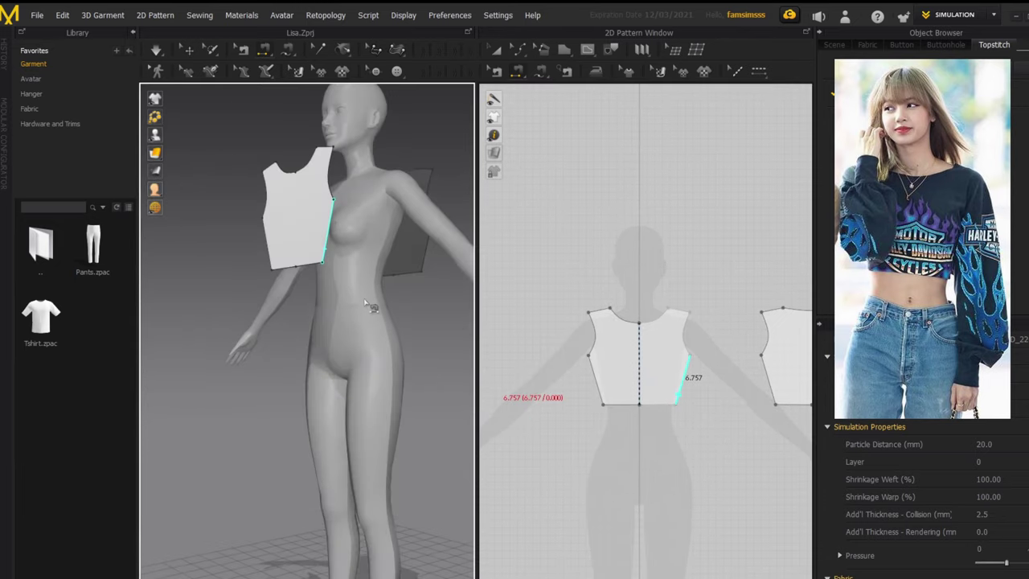
{"action": "scroll", "coordinate": [371, 314], "scroll_direction": "down", "scroll_amount": 2}
{"action": "middle_click_drag", "start_coordinate": [366, 358], "coordinate": [355, 377]}
{"action": "right_click_drag", "start_coordinate": [354, 382], "coordinate": [358, 424]}
{"action": "right_click_drag", "start_coordinate": [292, 366], "coordinate": [253, 345]}
{"action": "left_click", "coordinate": [366, 346]}
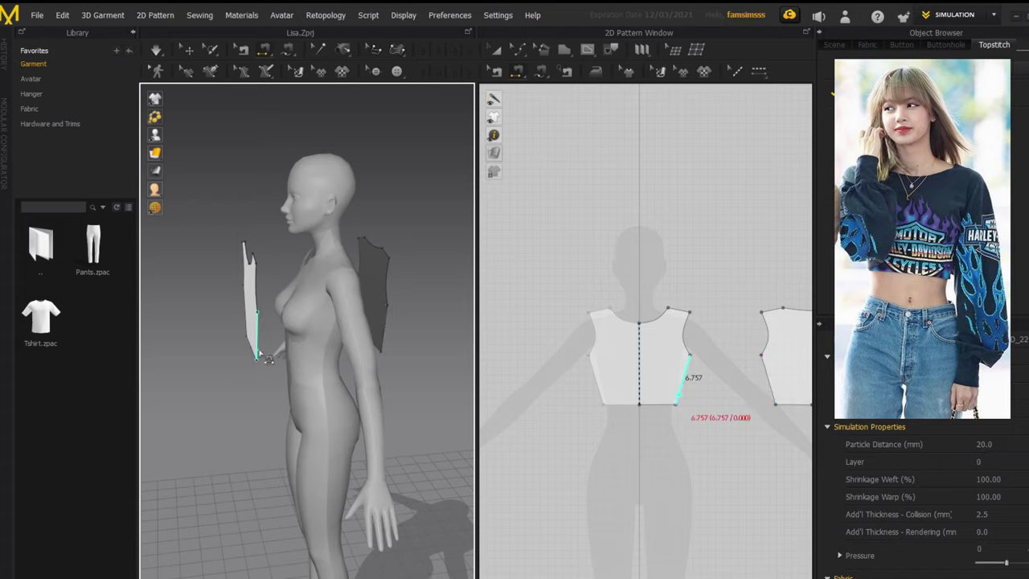